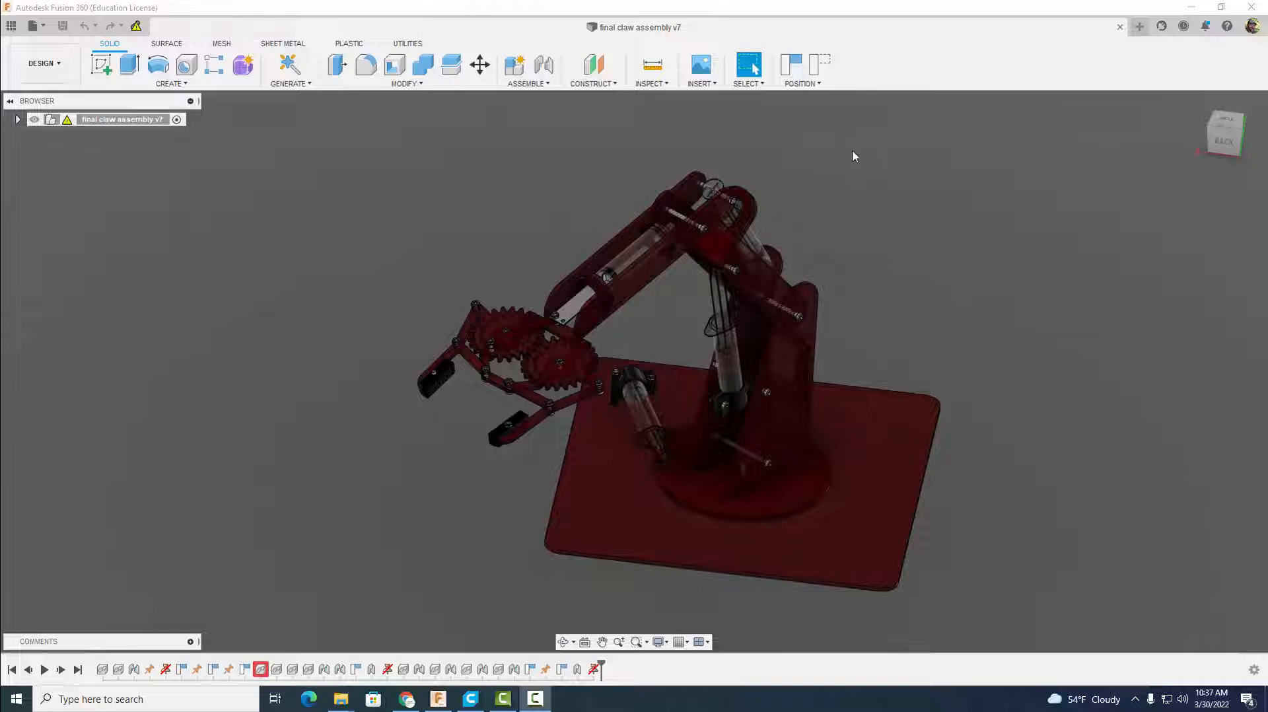
- Examine the links, gears and mounting plate around the gripper of the claw assembly
scroll(836, 206, "up", 6)
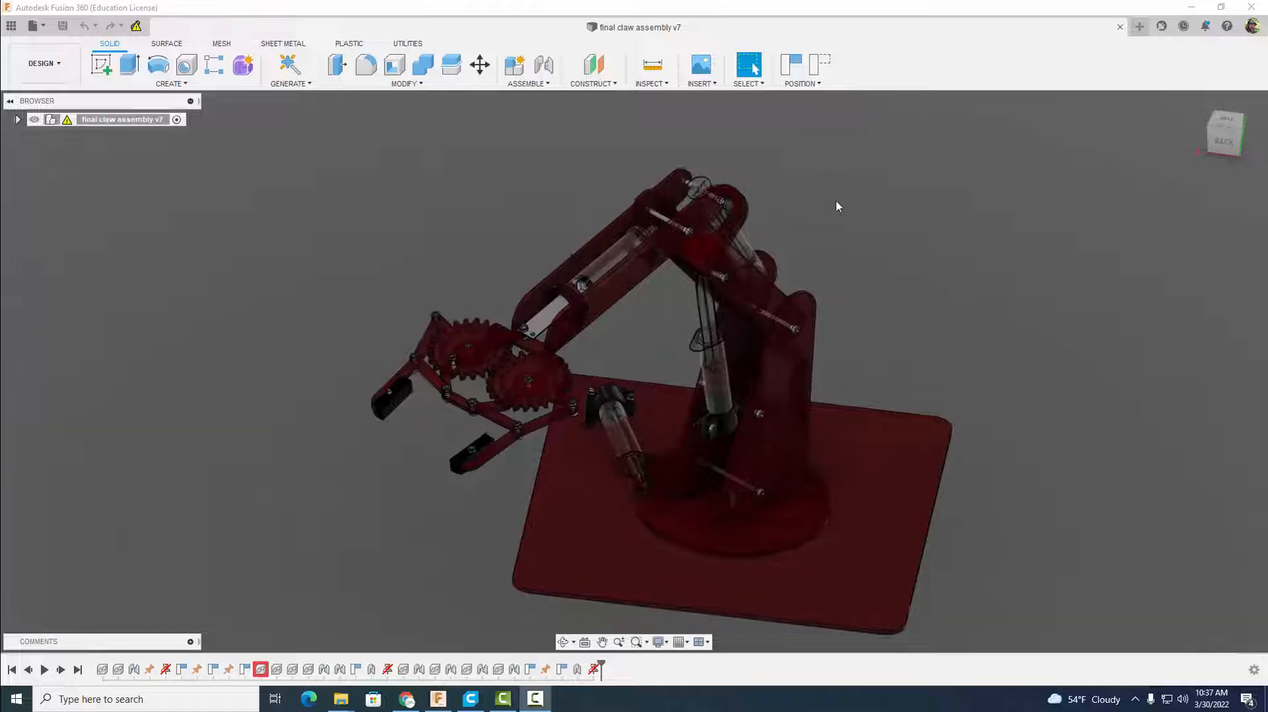
middle_click_drag(811, 279, 953, 181)
key("Escape")
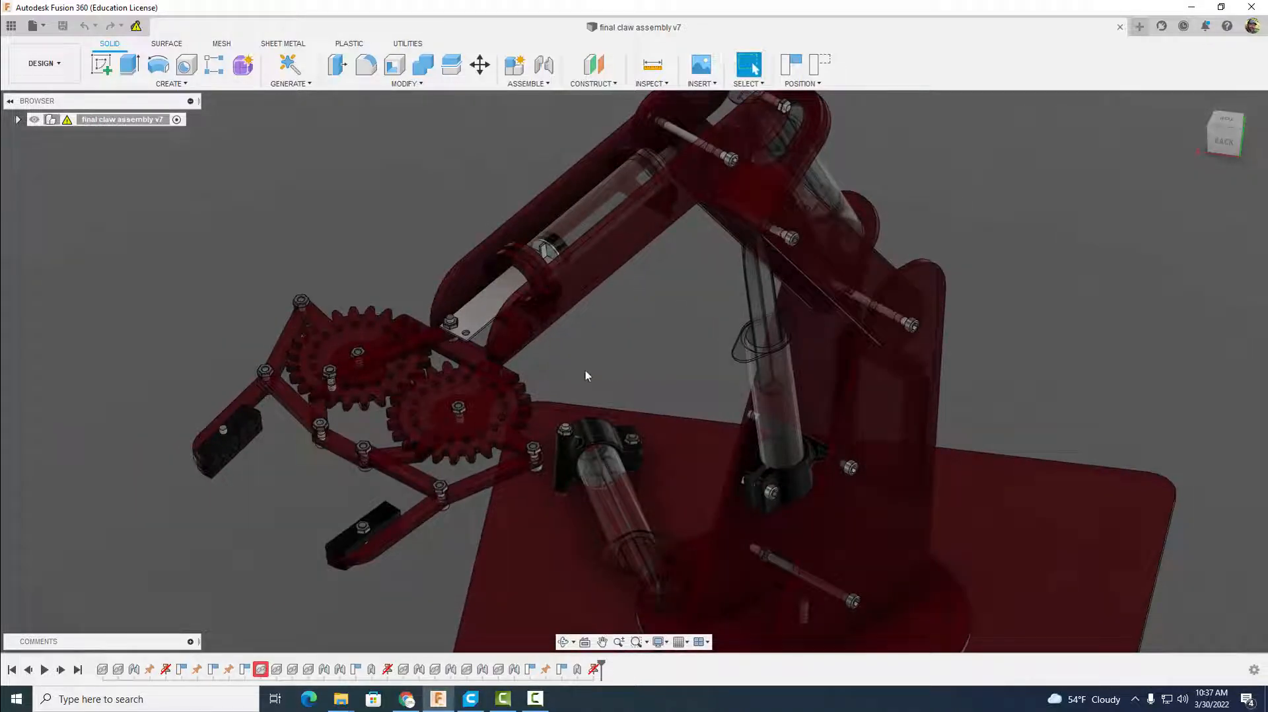
scroll(492, 387, "up", 4)
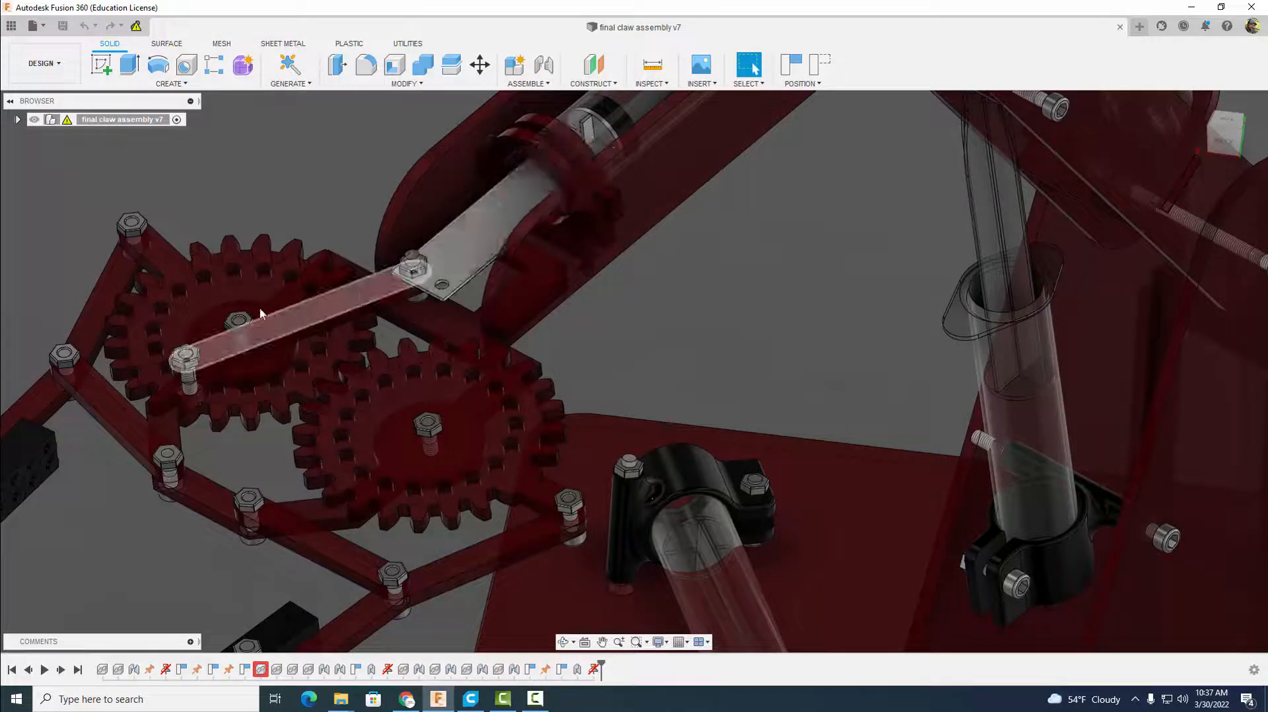
scroll(293, 343, "down", 5)
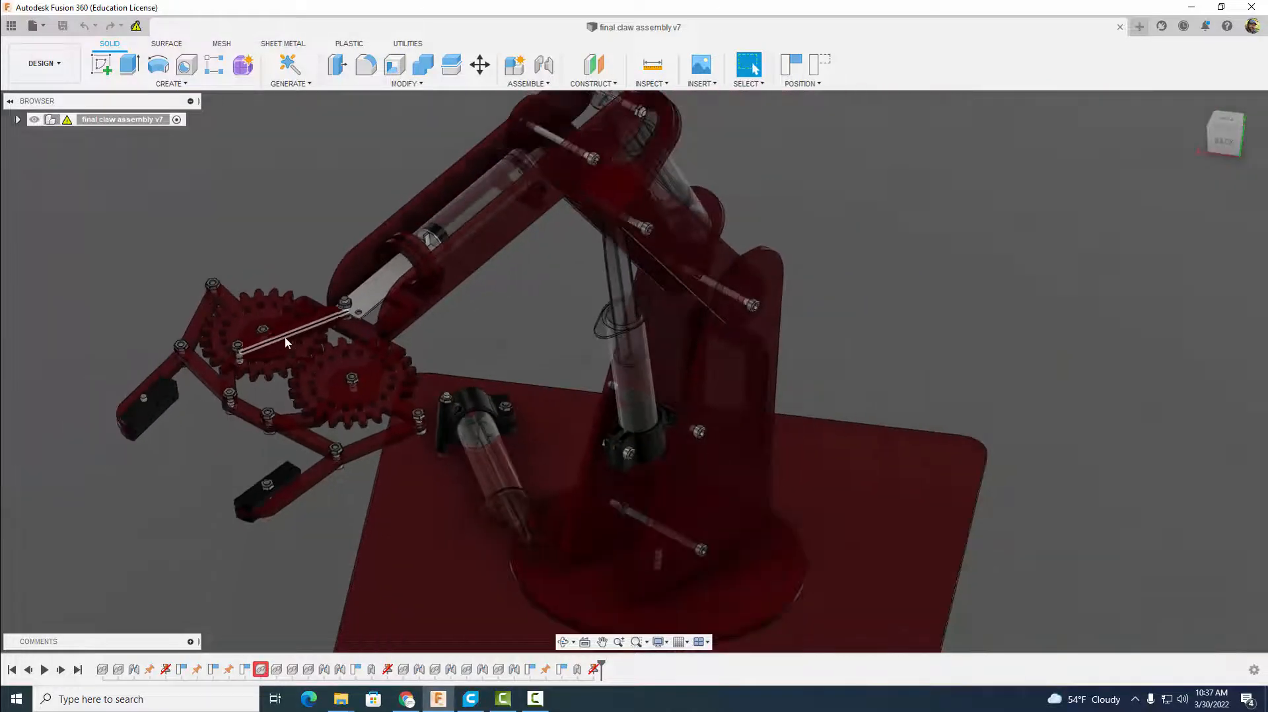
scroll(296, 418, "up", 5)
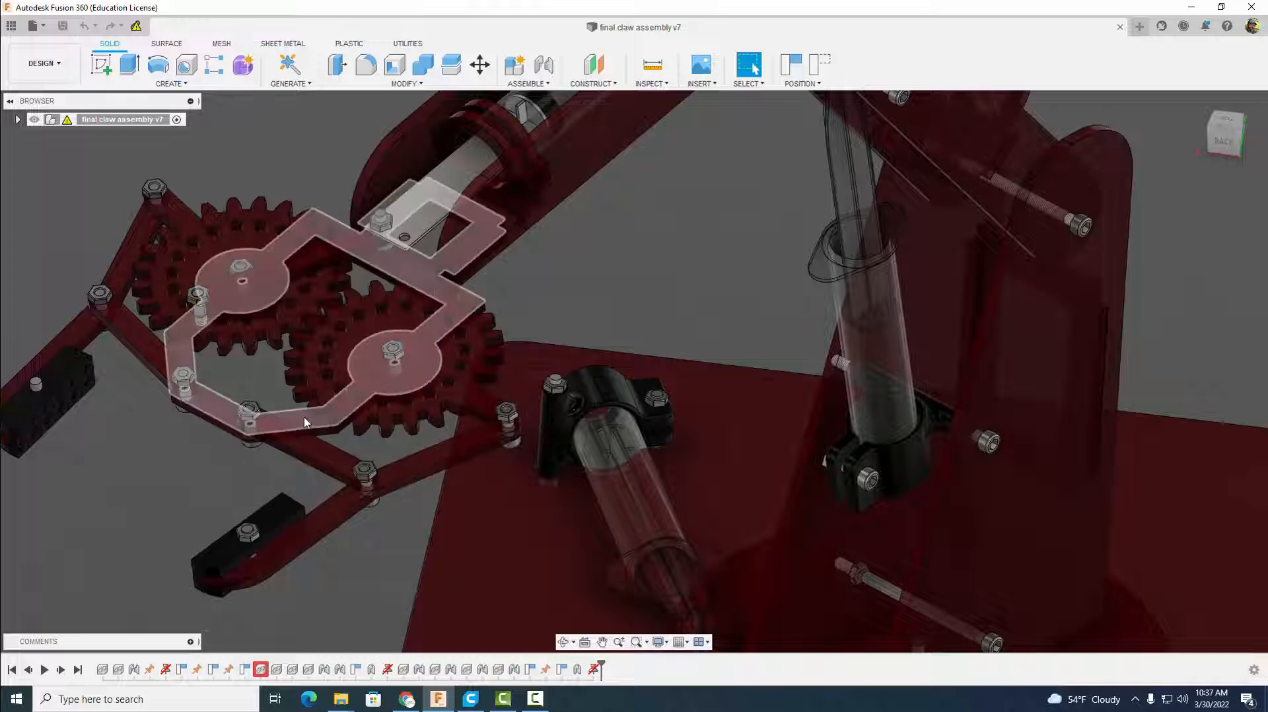
- Create a new design and start a sketch on the front plane
left_click(36, 29)
left_click(56, 47)
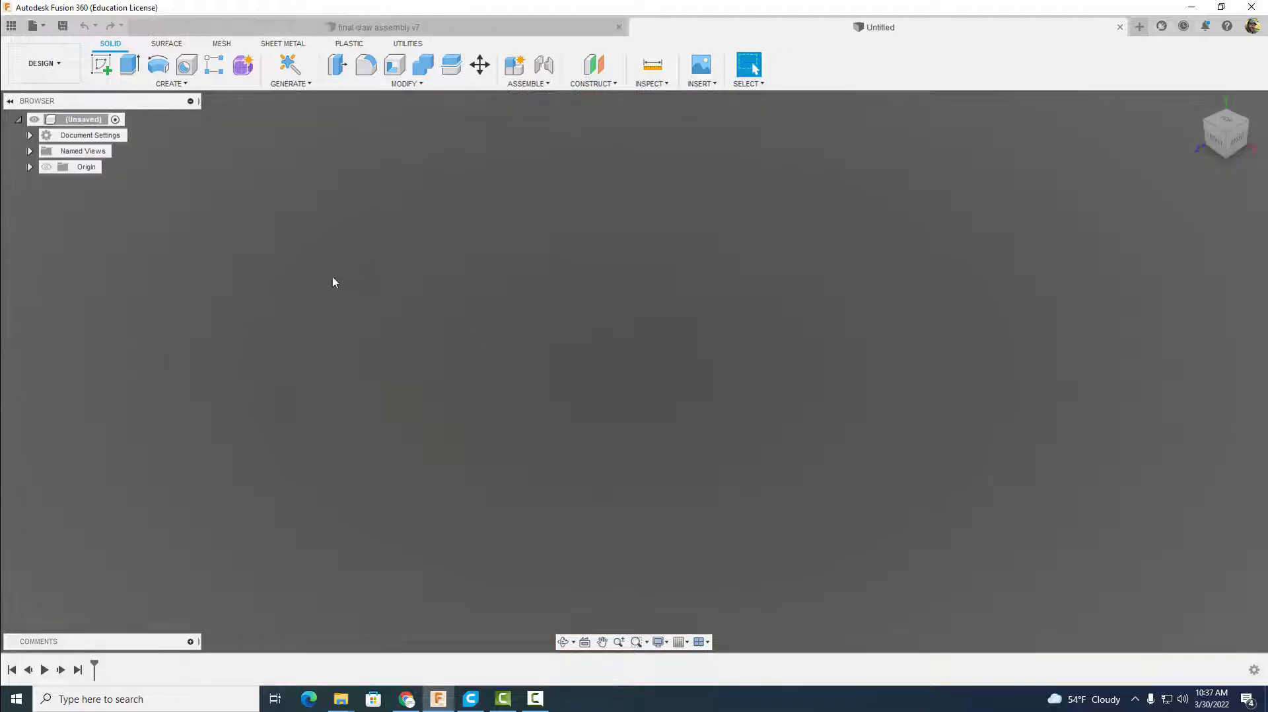
left_click(102, 69)
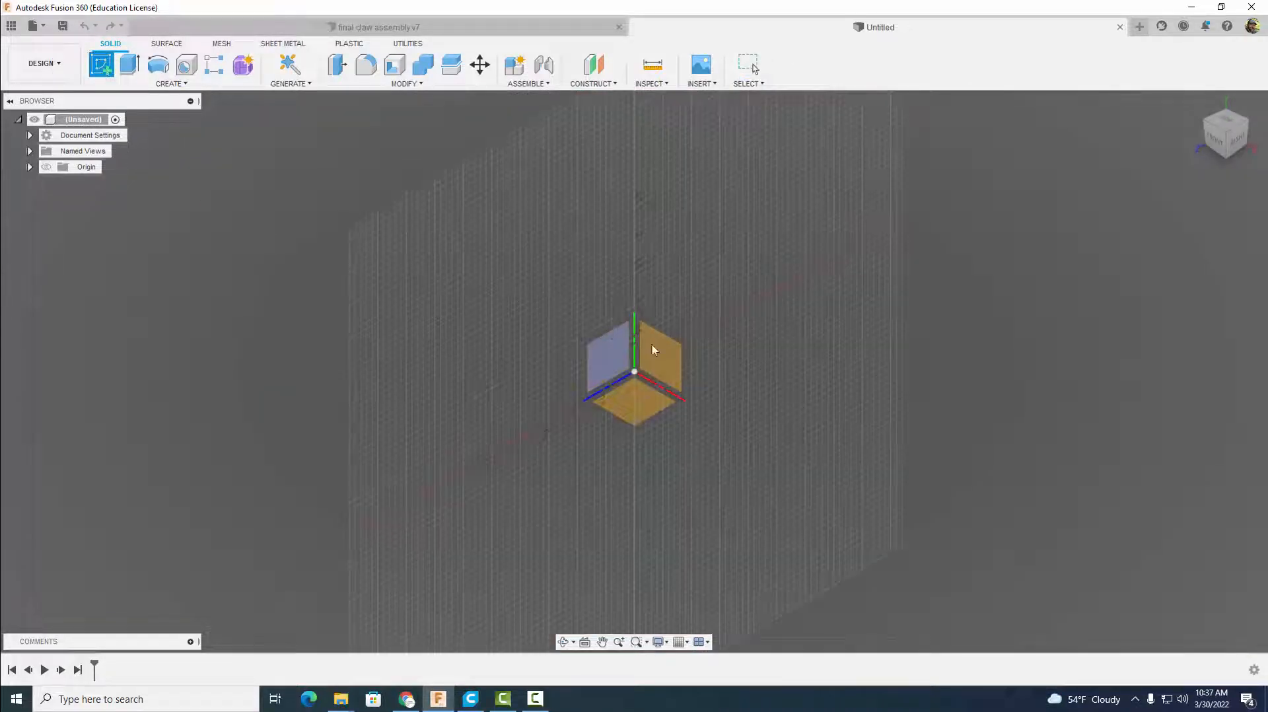
left_click(673, 360)
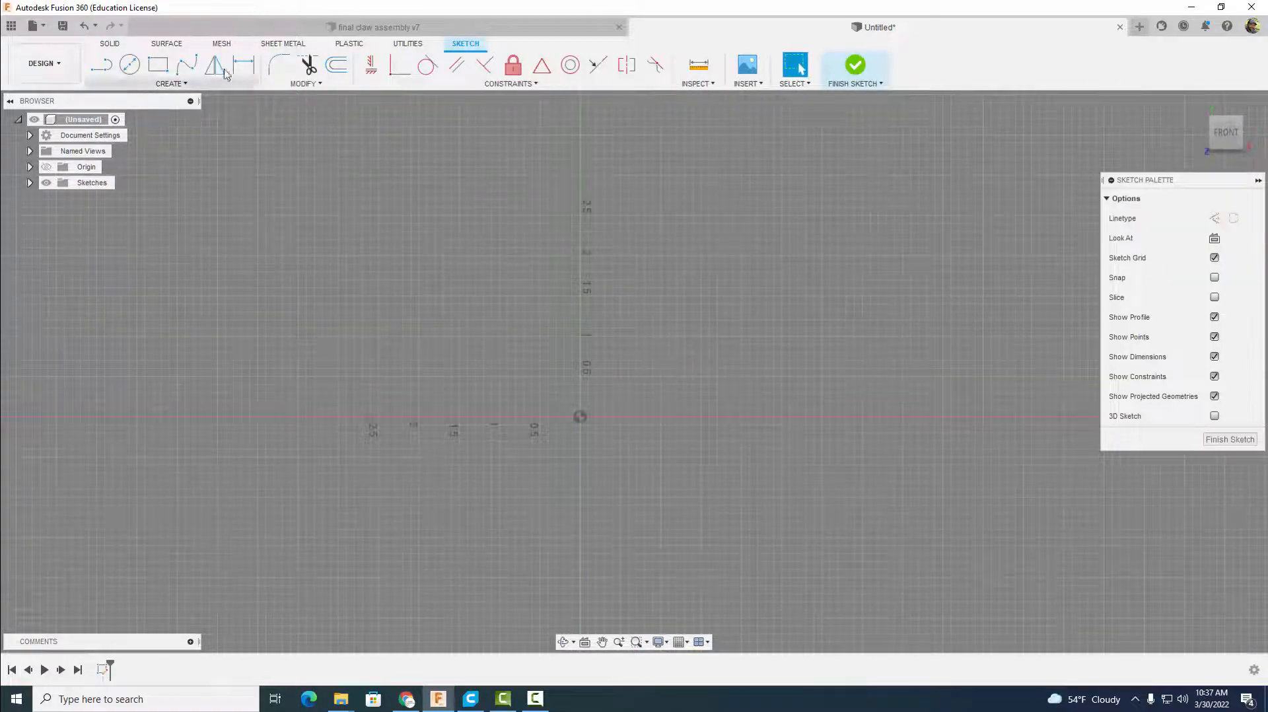
- Draw a center rectangle on the origin, 1.5 in wide and 0.25 in high
left_click(157, 84)
mouse_move(156, 113)
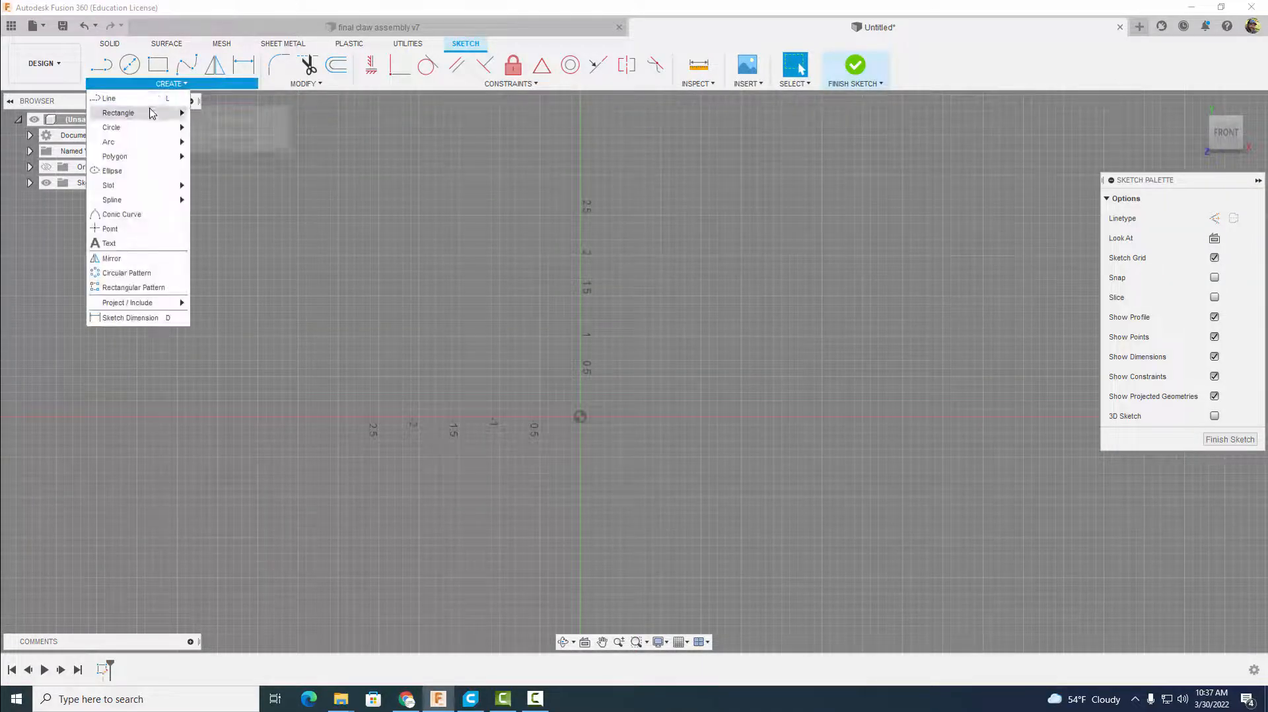
left_click(225, 142)
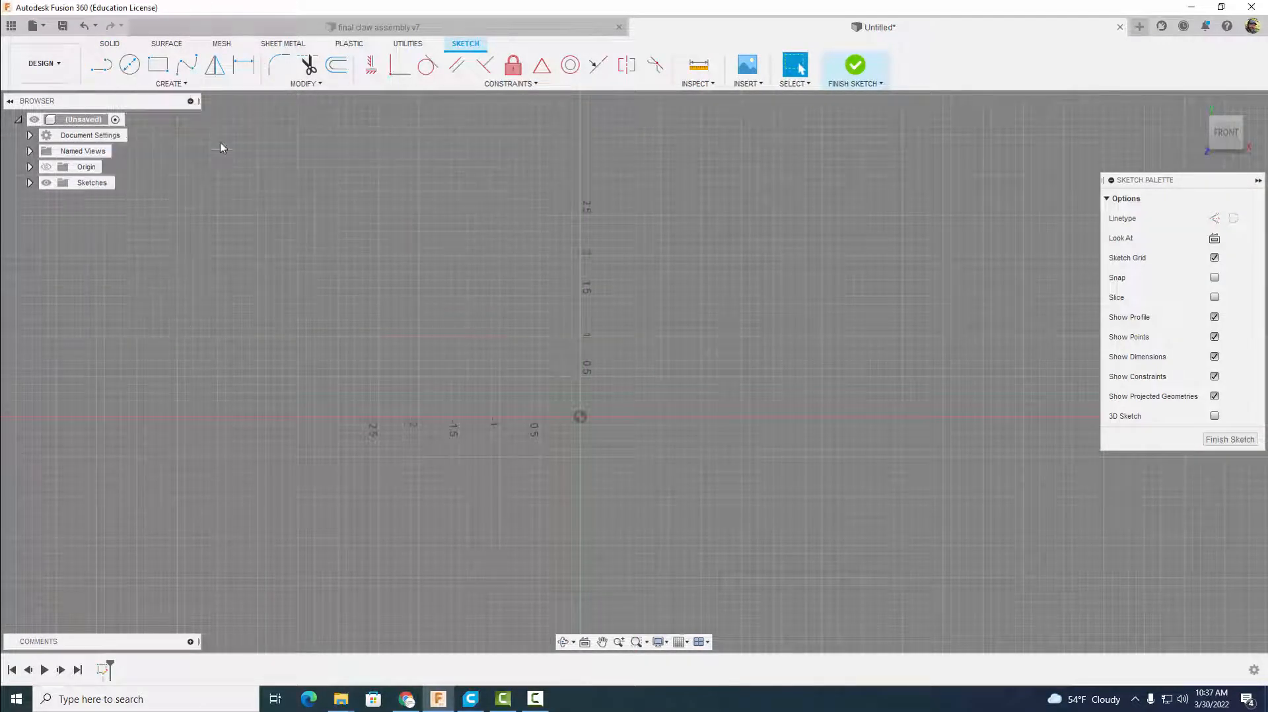
left_click(580, 416)
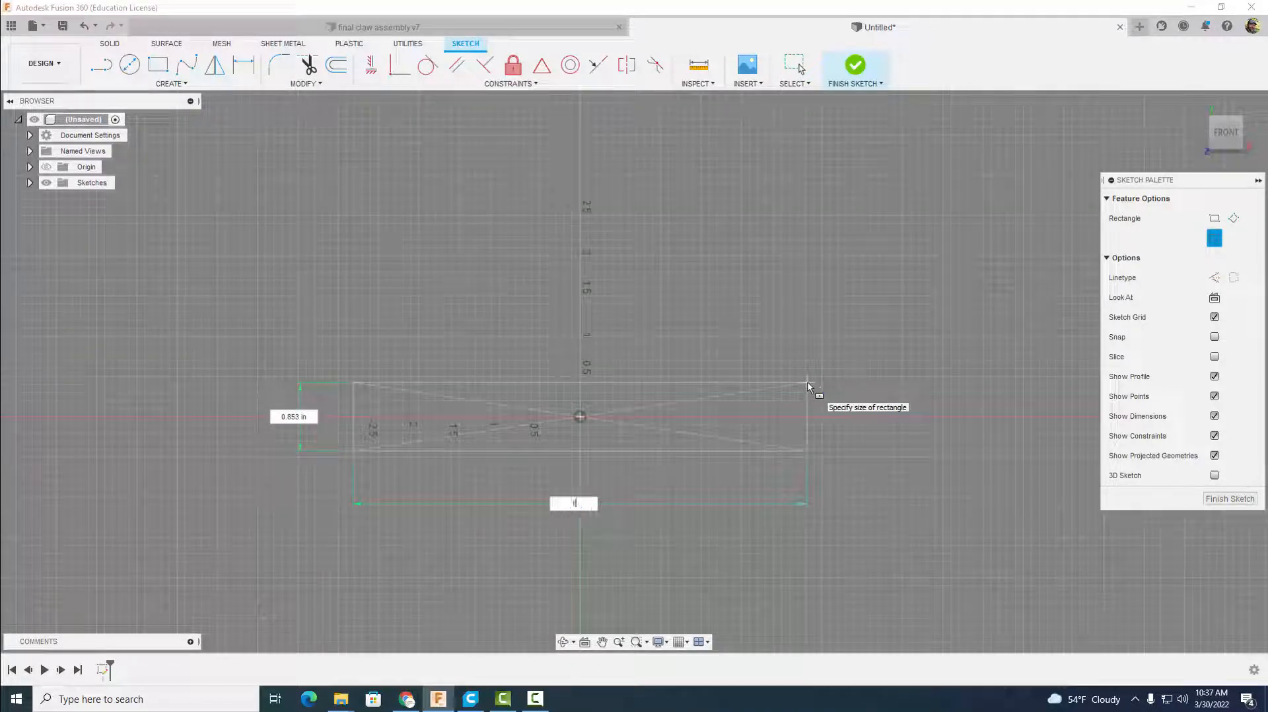
key("Tab")
type(".2")
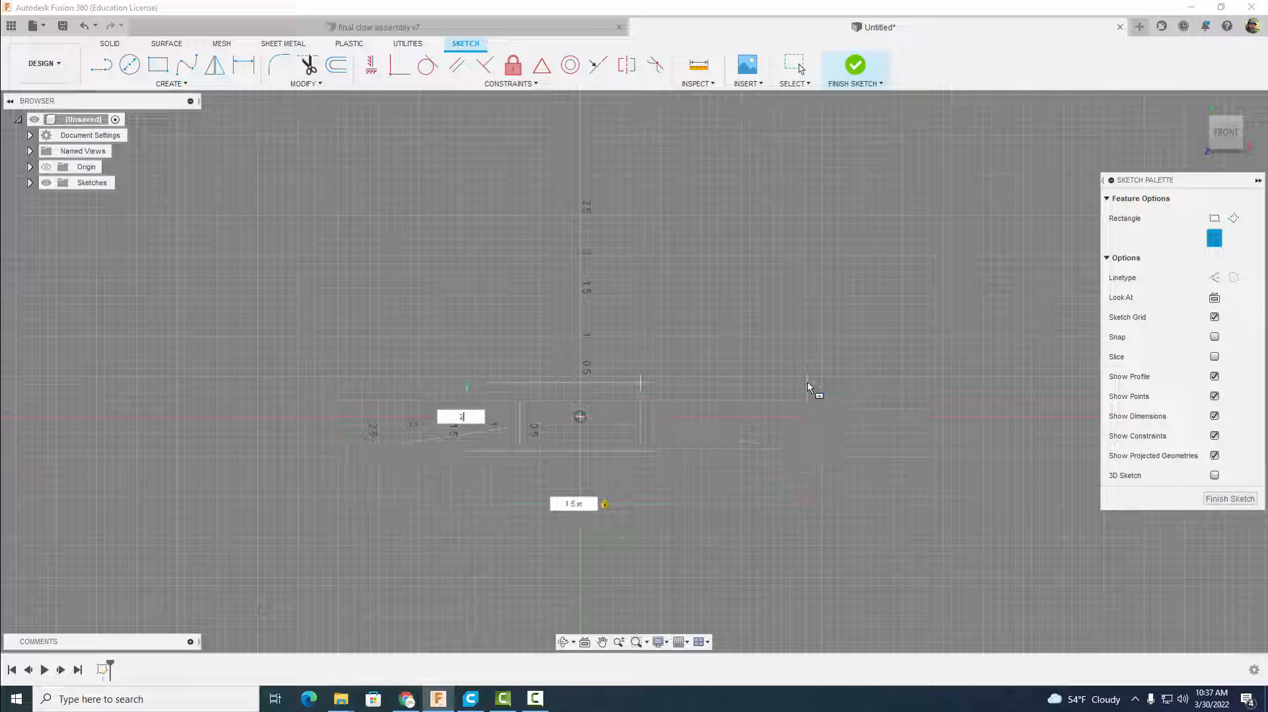
type("5")
key("Return")
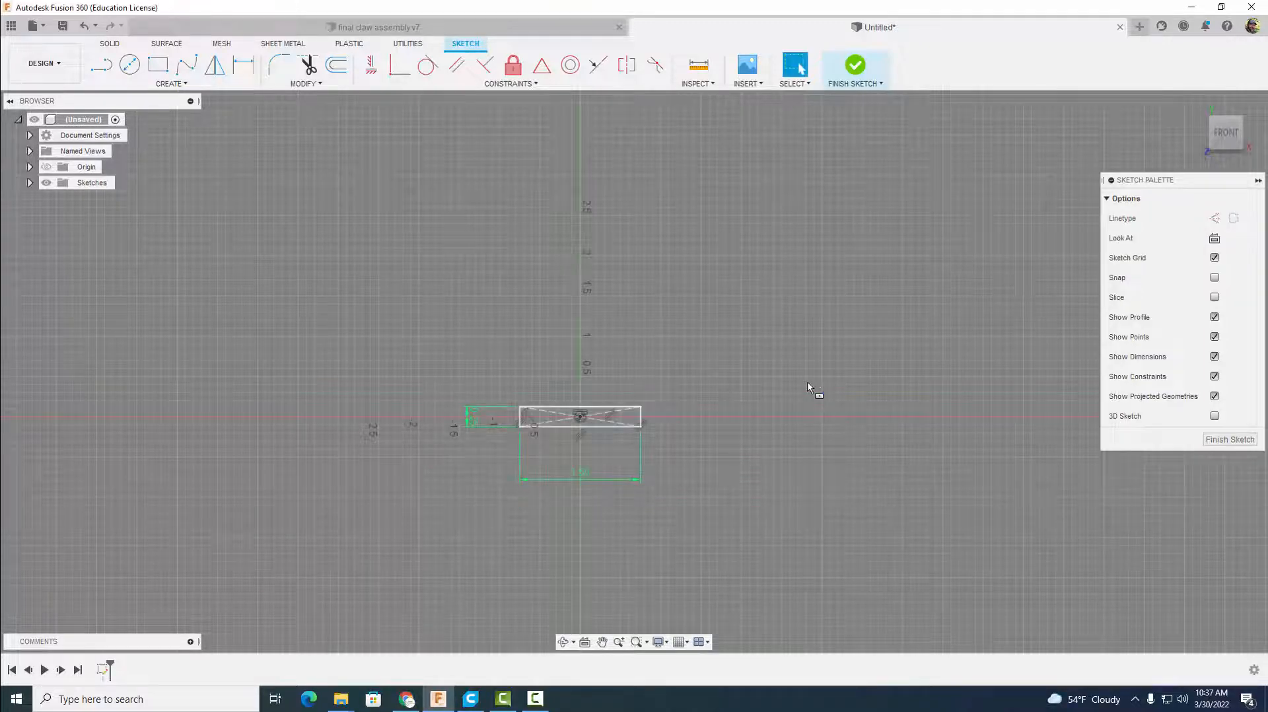
- Draw a circle centred on the midpoint of each short rectangle side, sized to reach the rectangle's corners
scroll(673, 425, "up", 5)
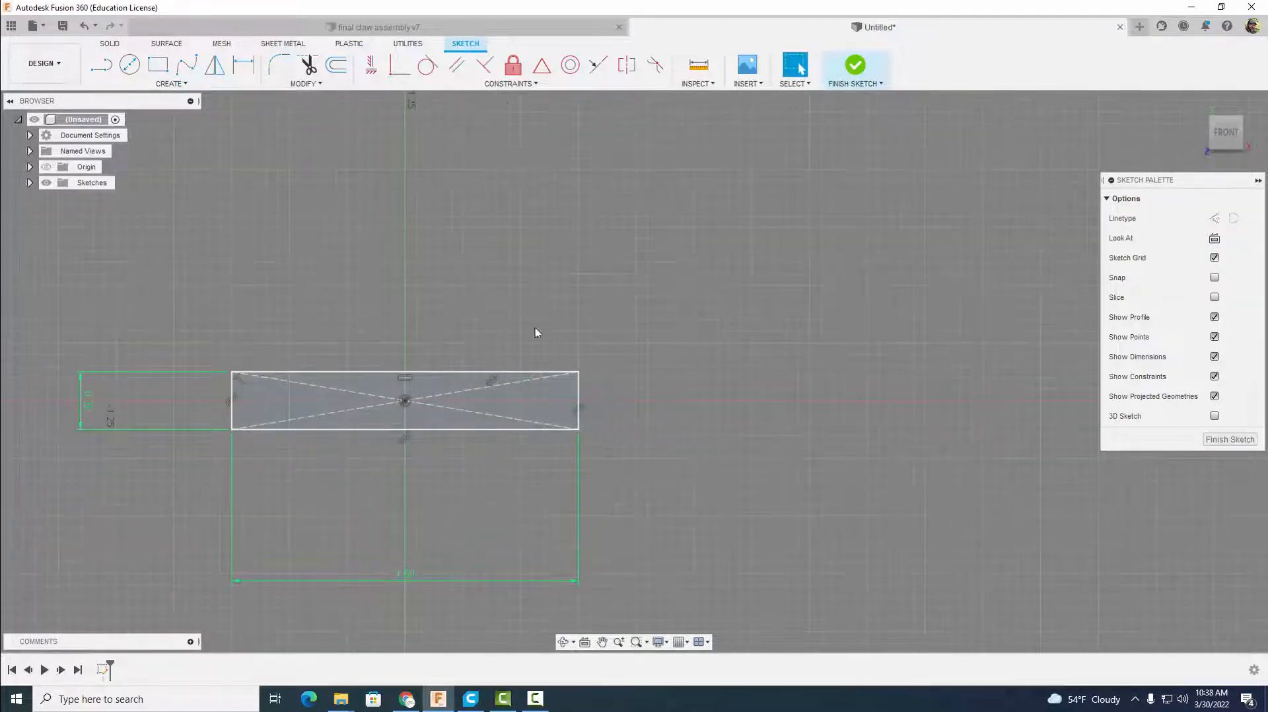
left_click(130, 65)
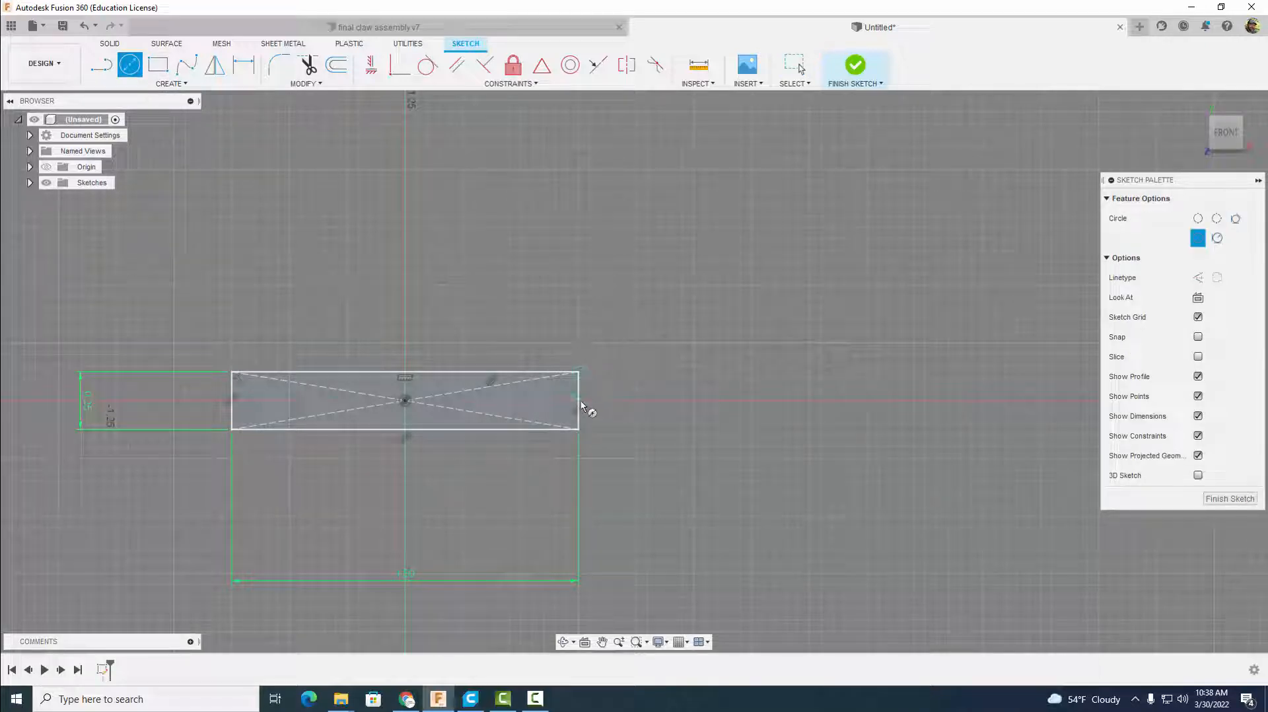
left_click(580, 401)
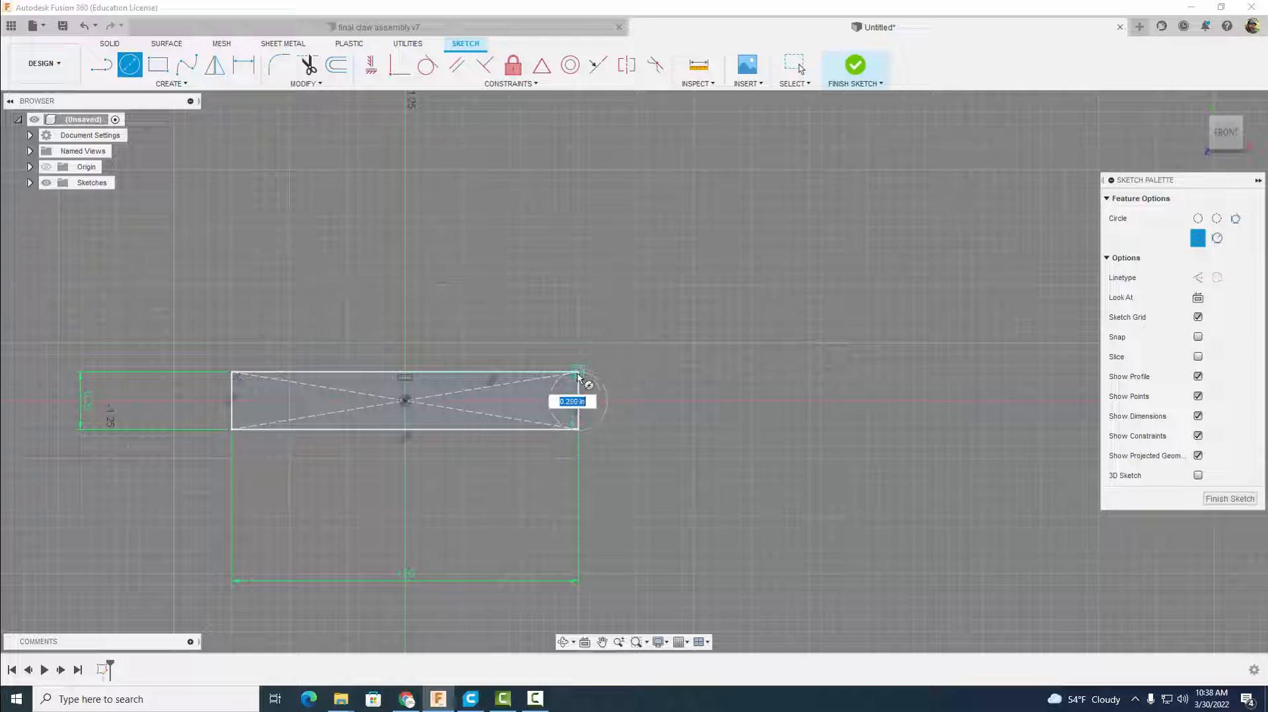
left_click(579, 374)
scroll(644, 340, "up", 3)
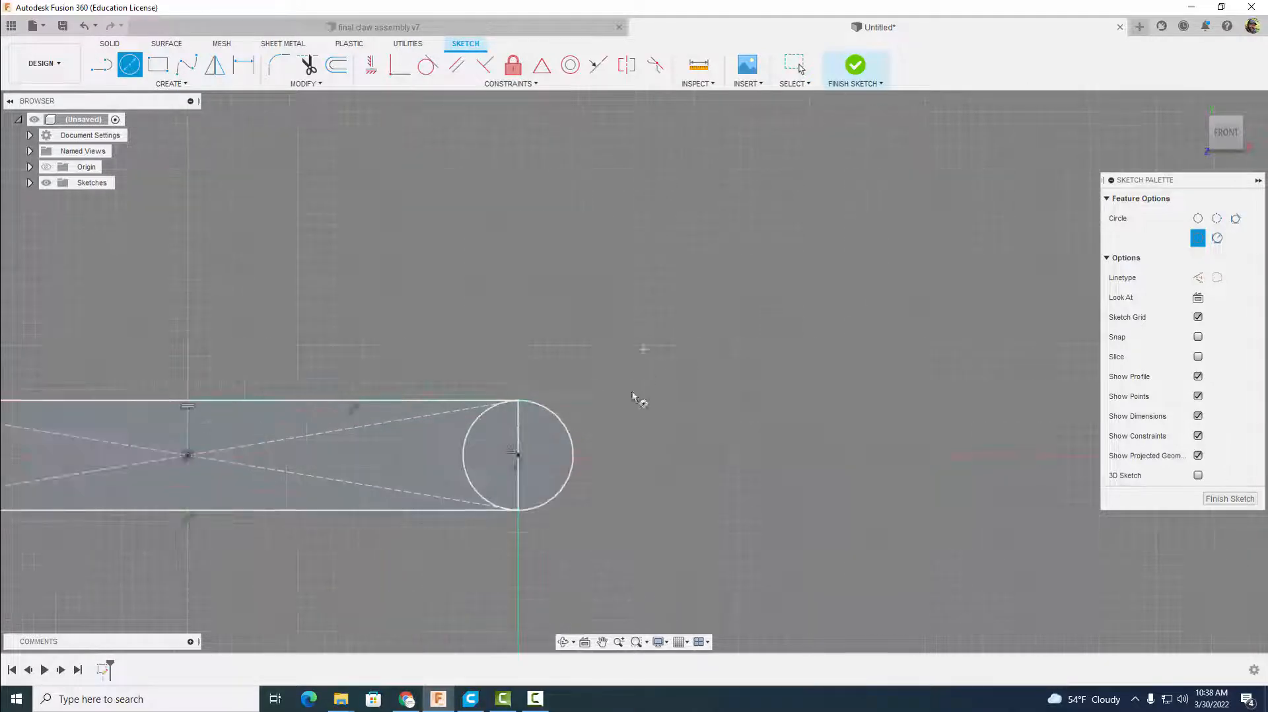
mouse_move(601, 420)
middle_mouse_down()
mouse_move(932, 328)
mouse_move(1120, 307)
middle_mouse_up()
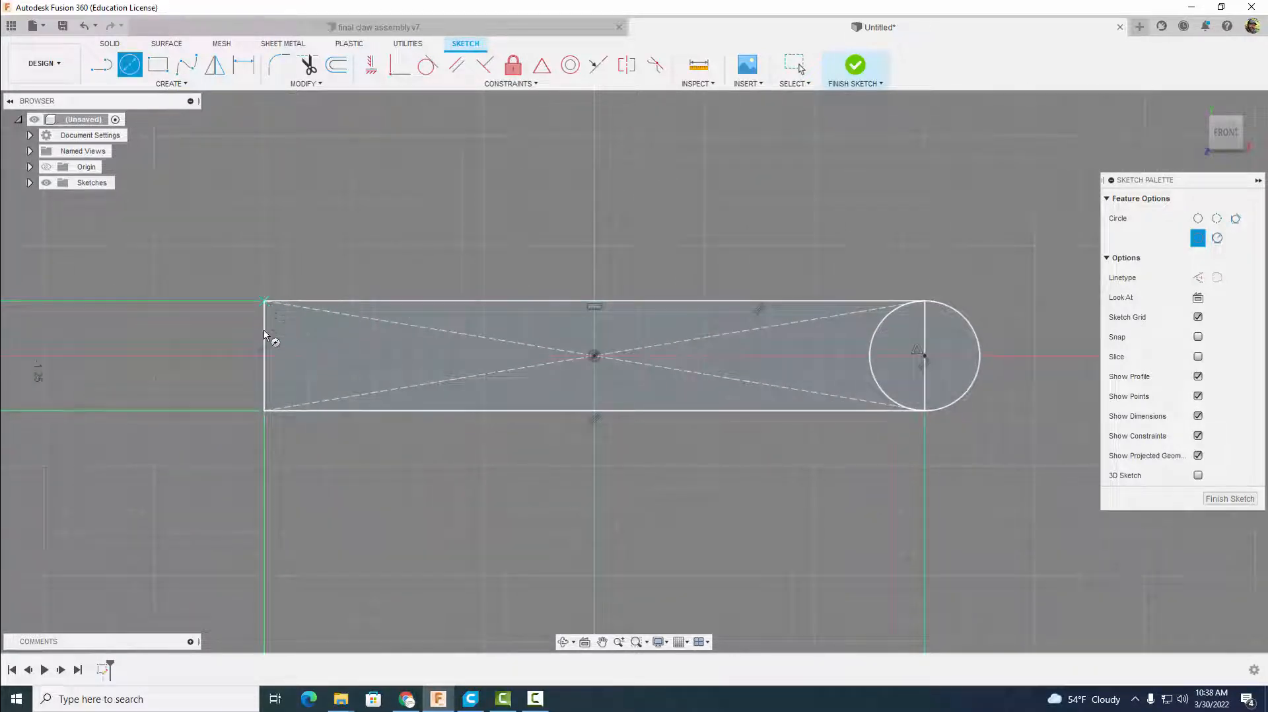
left_click(267, 358)
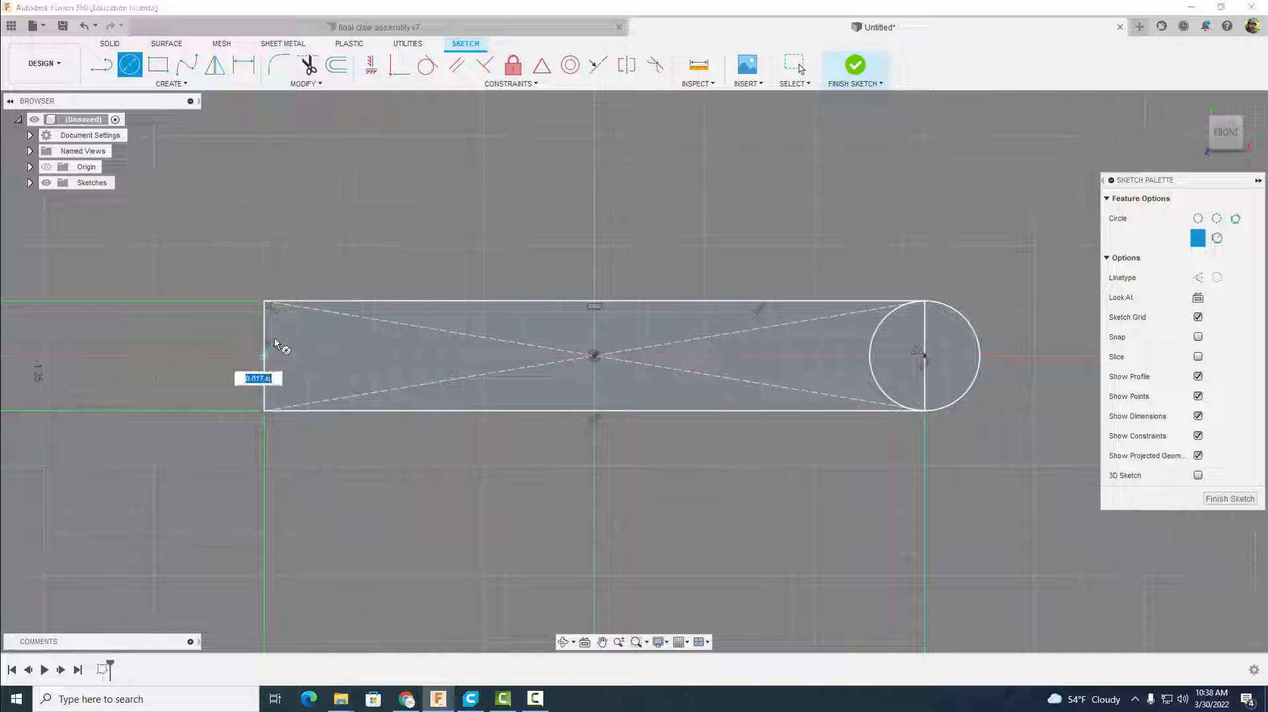
left_click(272, 303)
- Trim away the rectangle's short sides, its diagonal construction lines and the inner circle halves to leave a rounded bar outline
left_click(308, 65)
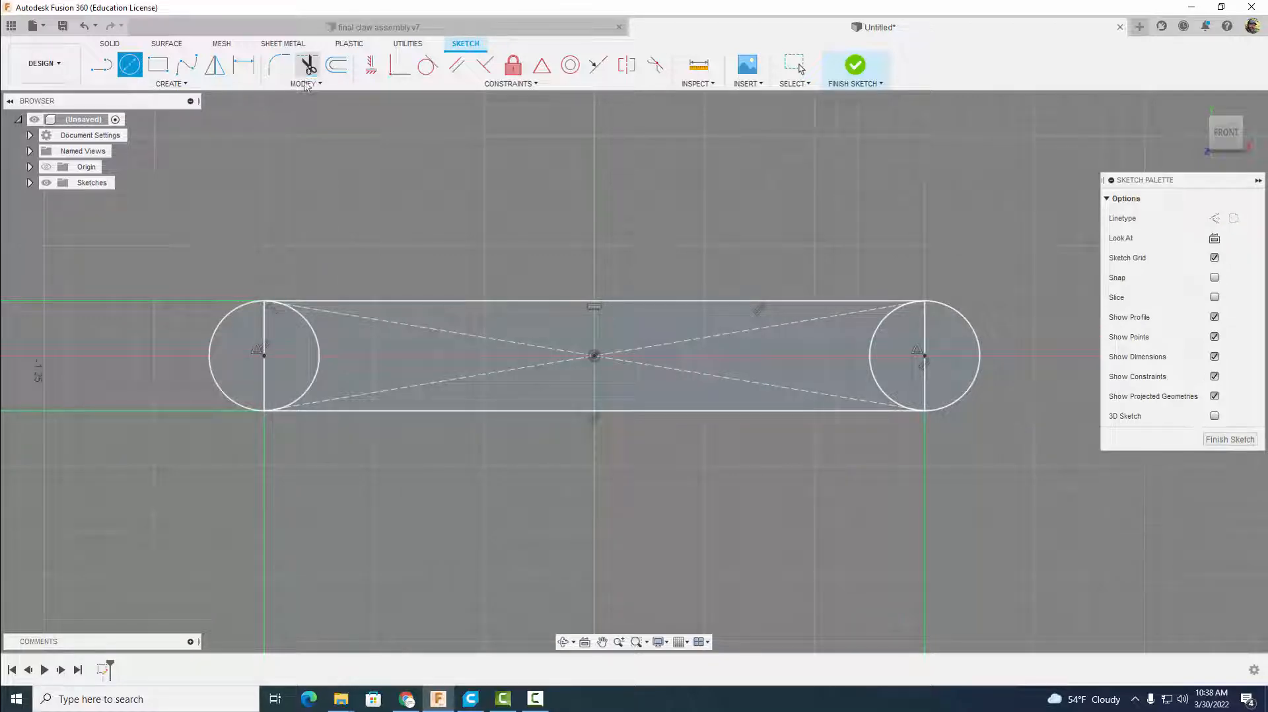
left_click(265, 316)
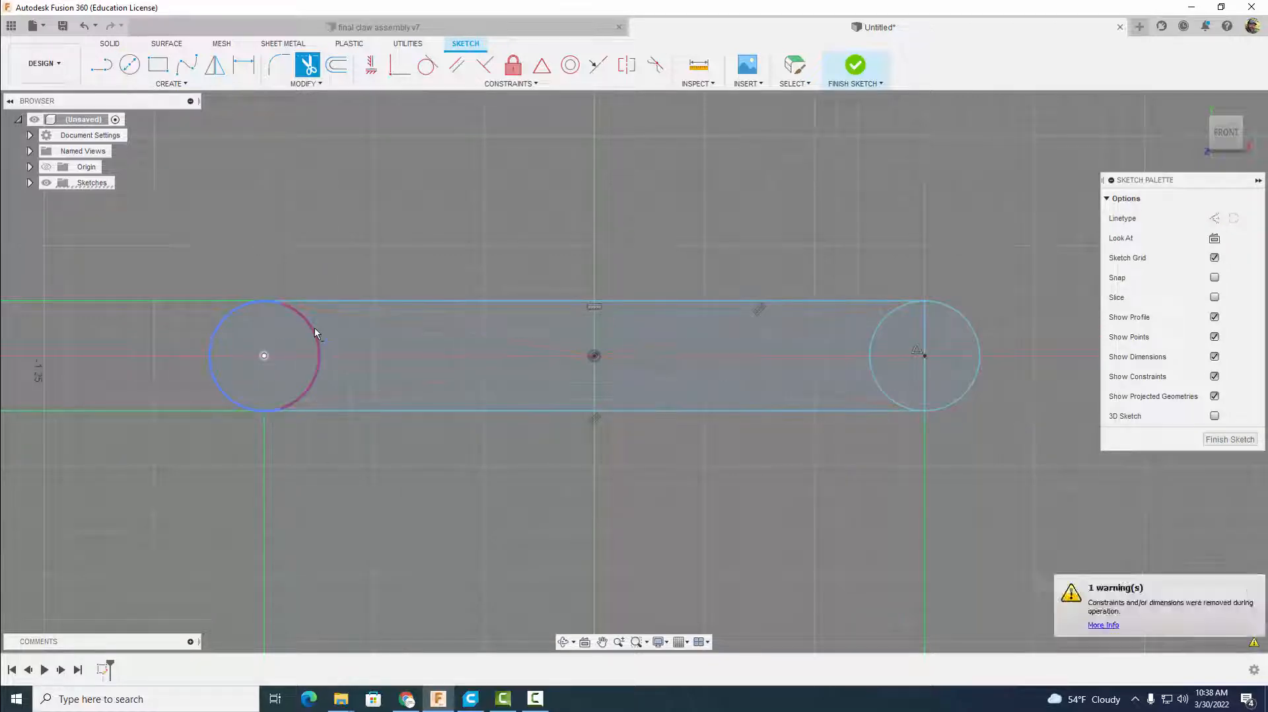
left_click(316, 334)
left_click(337, 320)
left_click(501, 371)
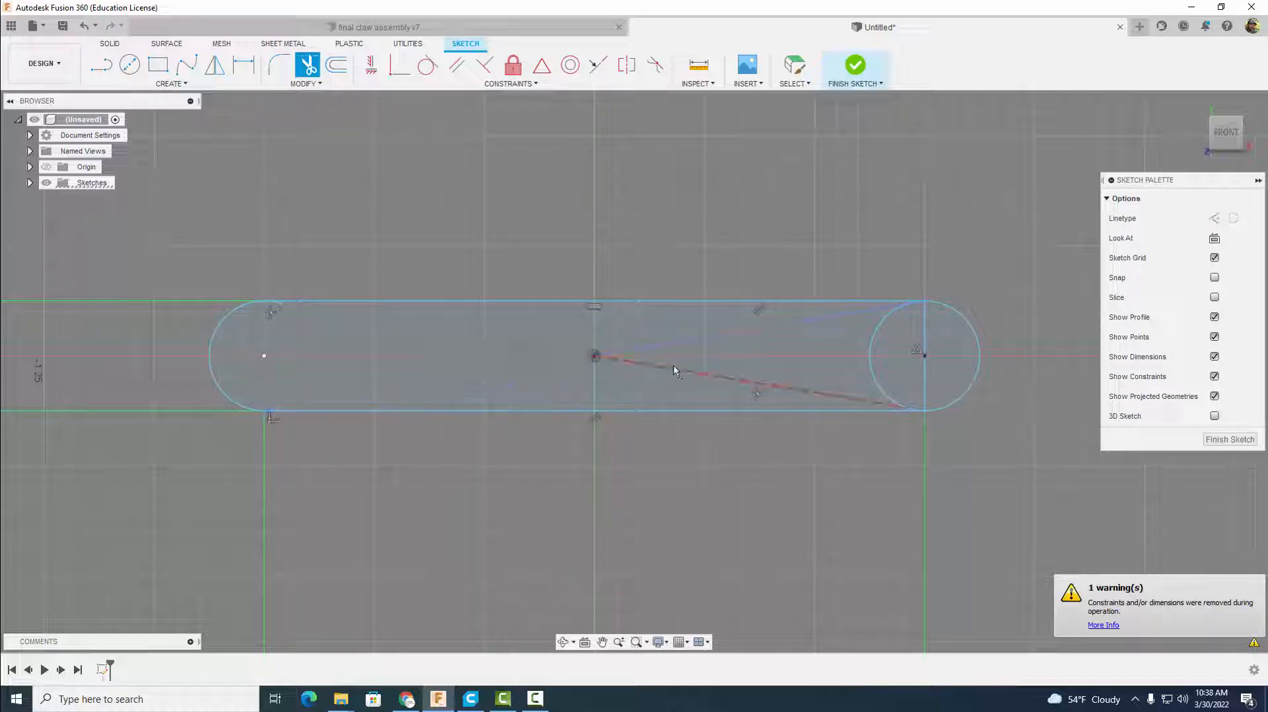
left_click(674, 368)
left_click(739, 332)
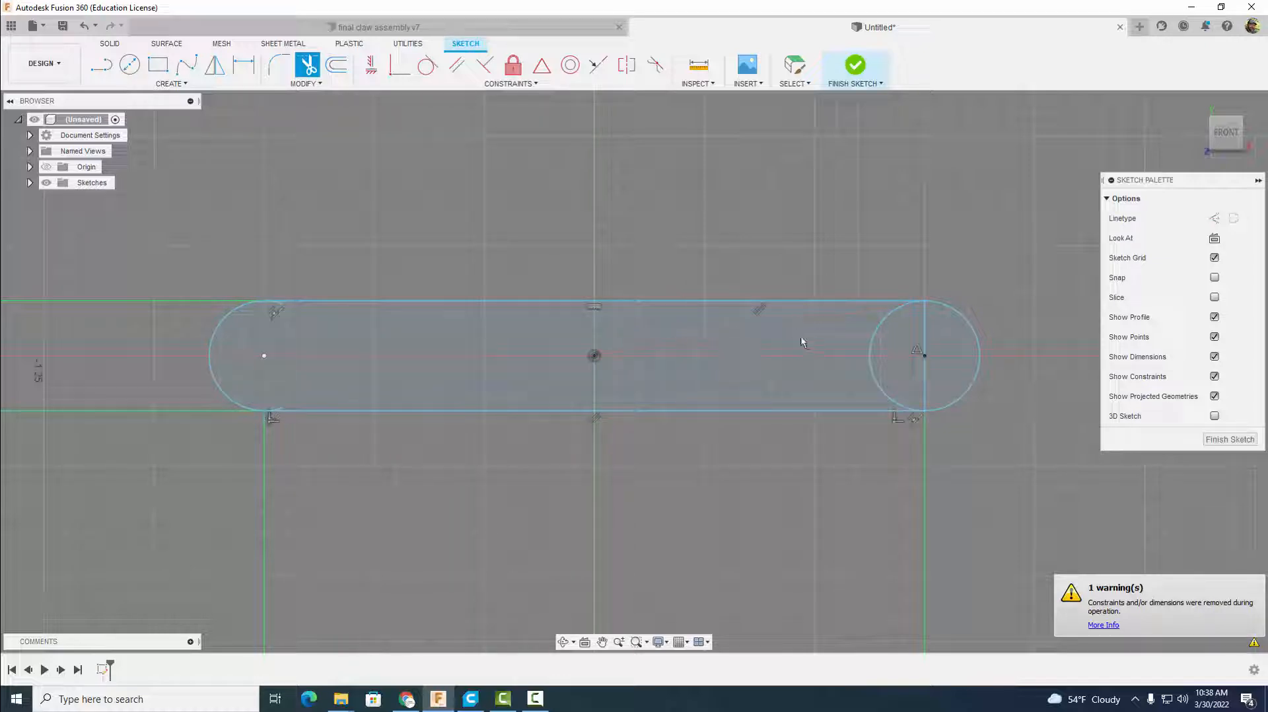
left_click(880, 334)
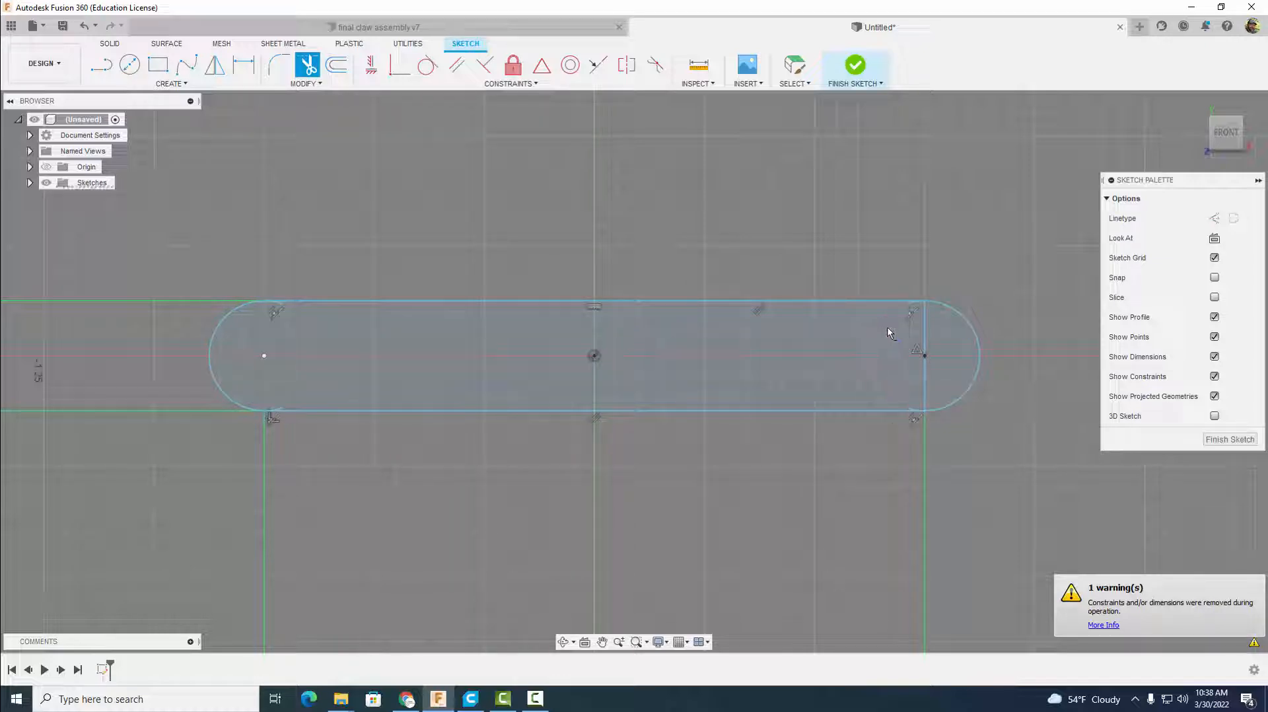
left_click(926, 325)
scroll(919, 317, "up", 3)
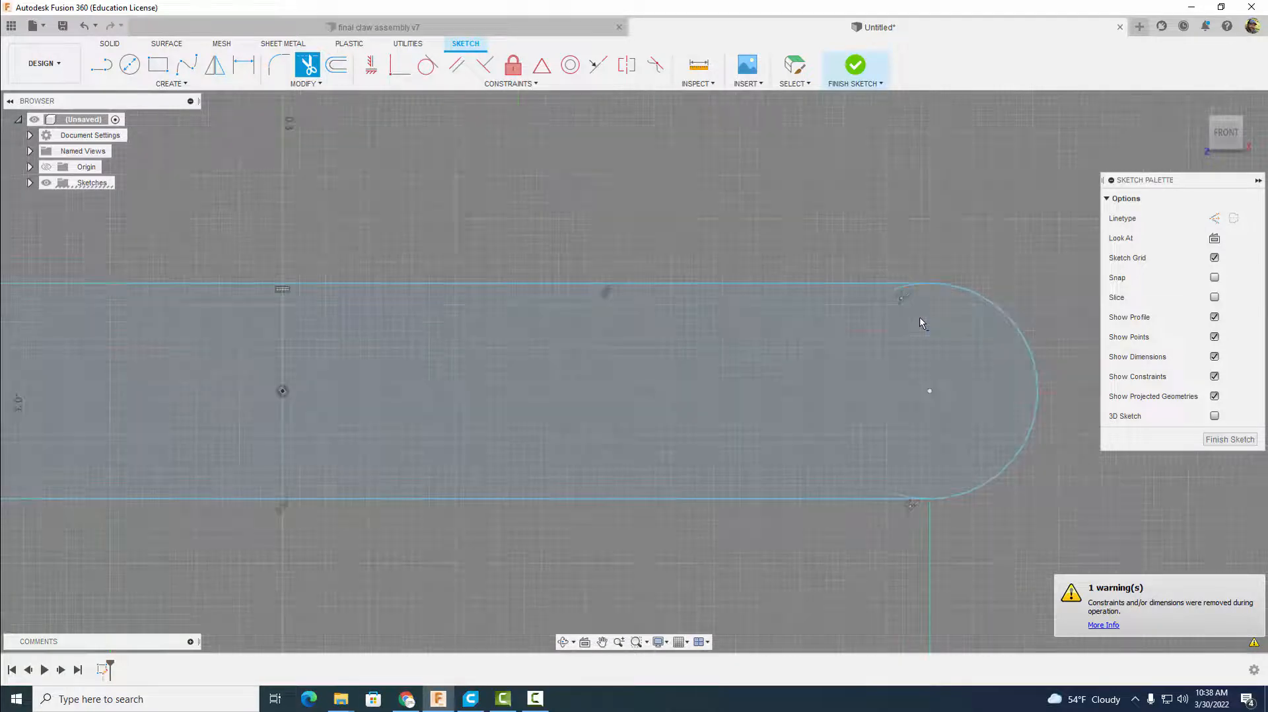
left_click(906, 286)
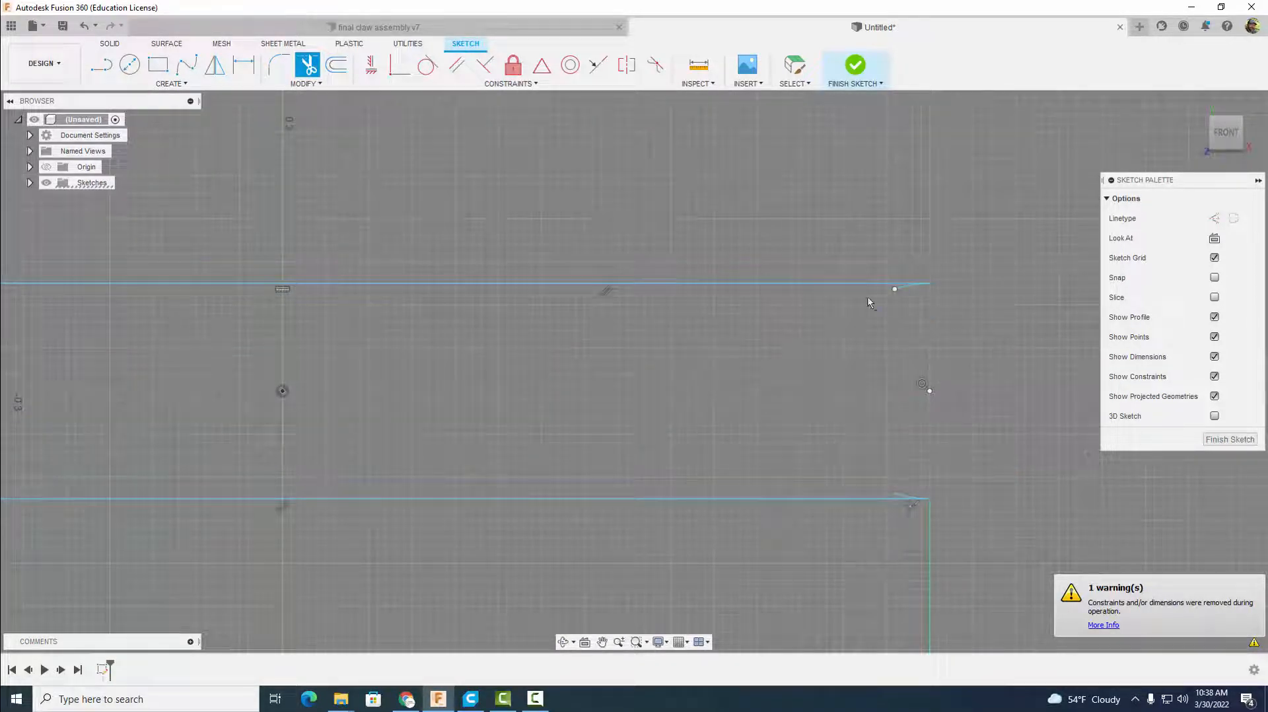
key("Escape")
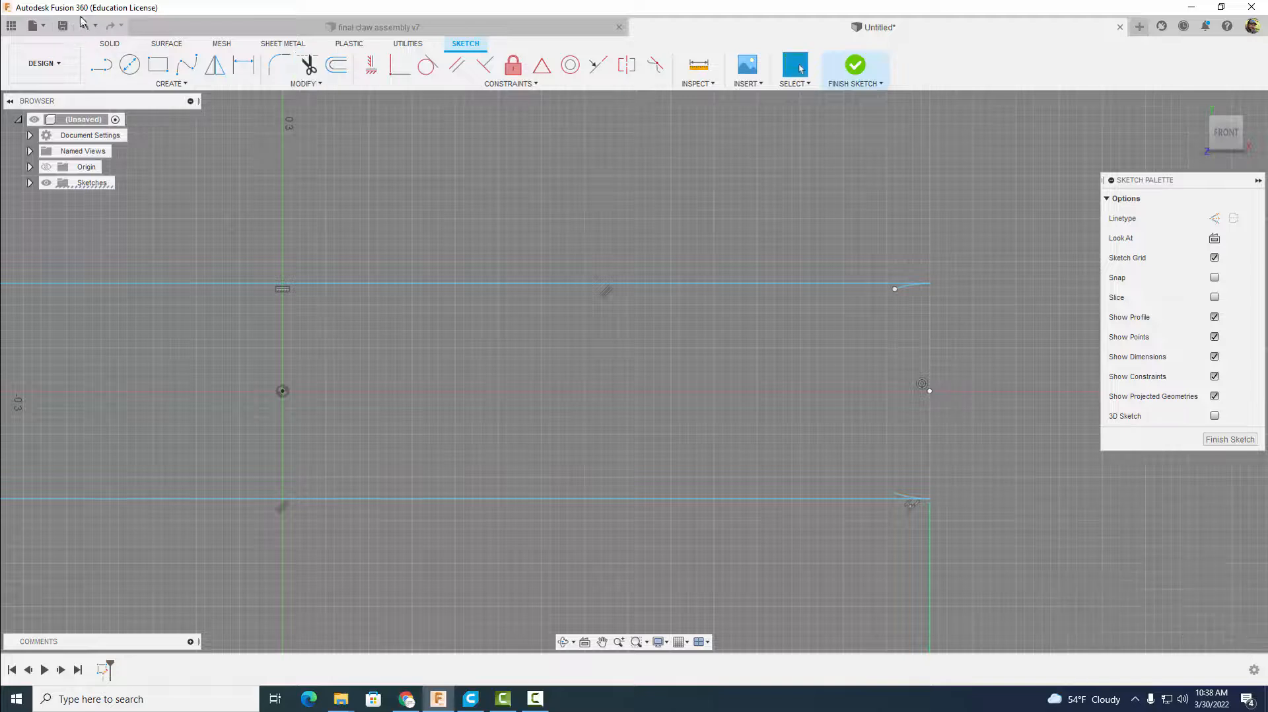
left_click(82, 23)
- Trim the leftover arc stubs at the upper and lower tangent points of the outline's right rounded end
scroll(881, 316, "up", 3)
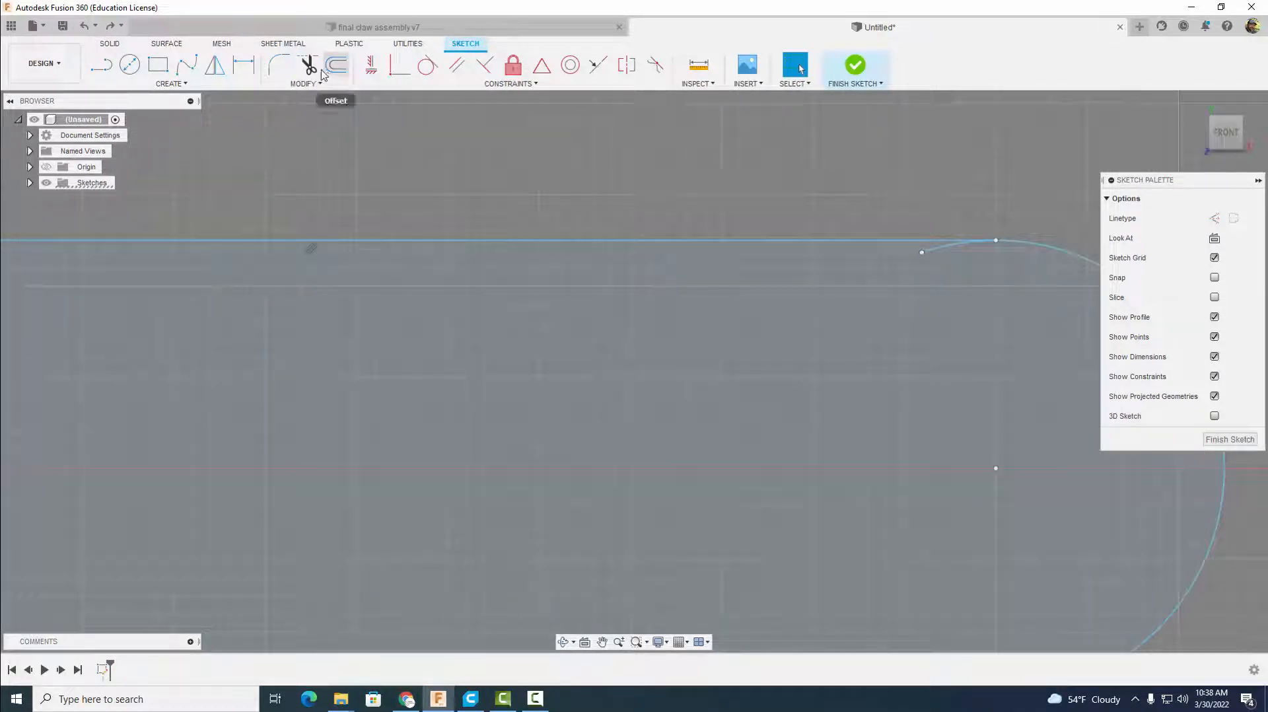
left_click(308, 65)
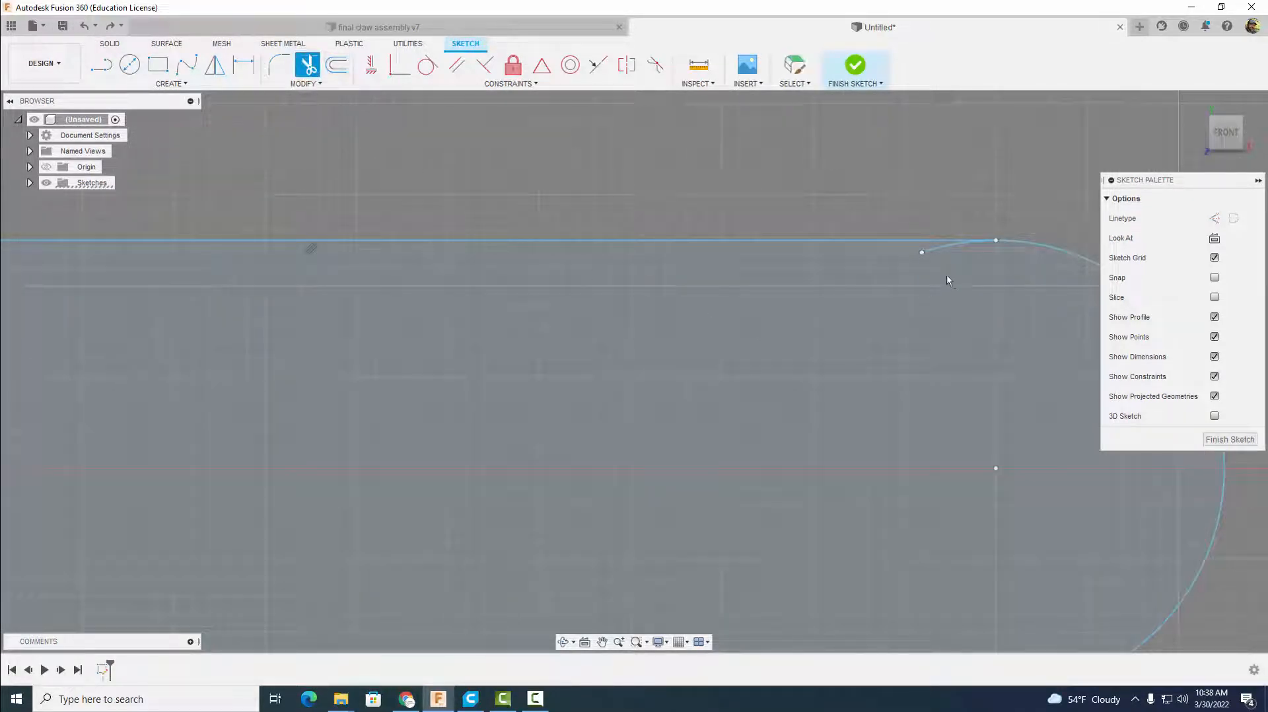
left_click(938, 248)
scroll(951, 356, "down", 3)
middle_click_drag(941, 418, 871, 328)
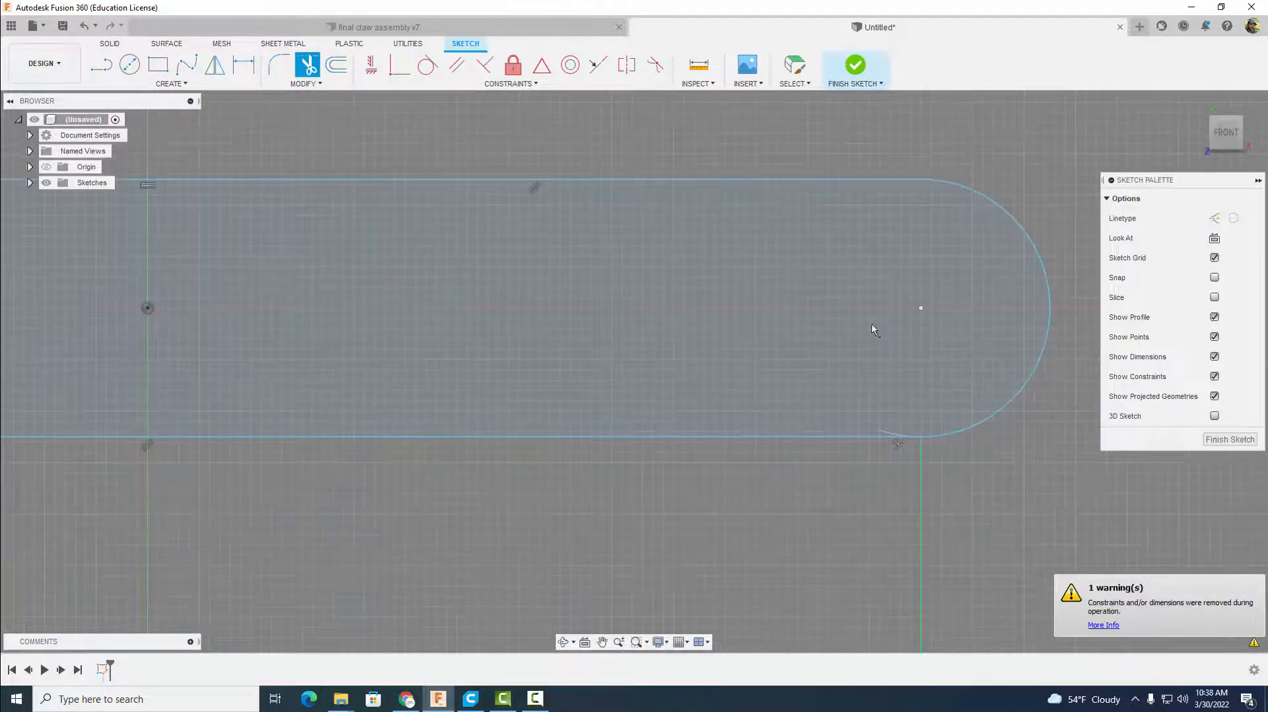
scroll(894, 410, "up", 3)
left_click(925, 456)
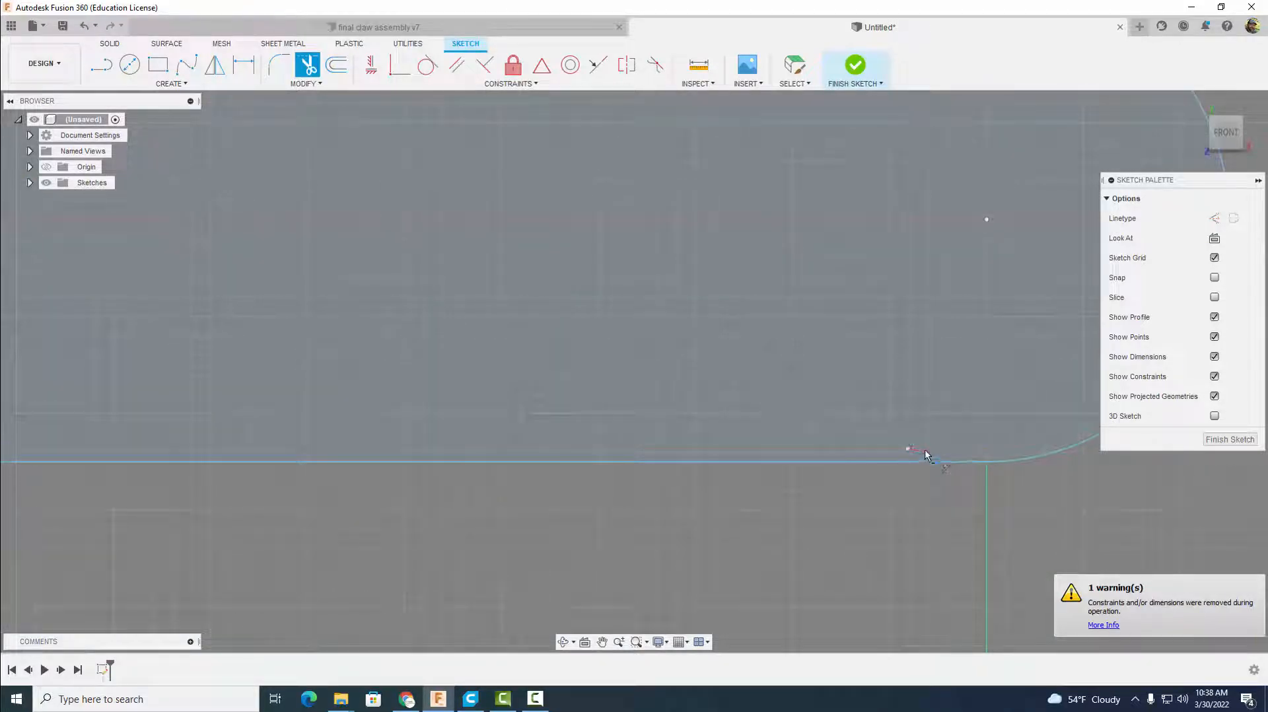
- Trim the leftover arc stubs at the upper and lower tangent points of the outline's left rounded end
scroll(434, 354, "down", 2)
mouse_move(309, 355)
middle_mouse_down()
mouse_move(687, 458)
mouse_move(1219, 506)
mouse_move(1266, 489)
middle_mouse_up()
scroll(80, 345, "up", 1)
mouse_move(138, 350)
middle_mouse_down()
mouse_move(532, 441)
mouse_move(581, 439)
middle_mouse_up()
scroll(530, 413, "up", 3)
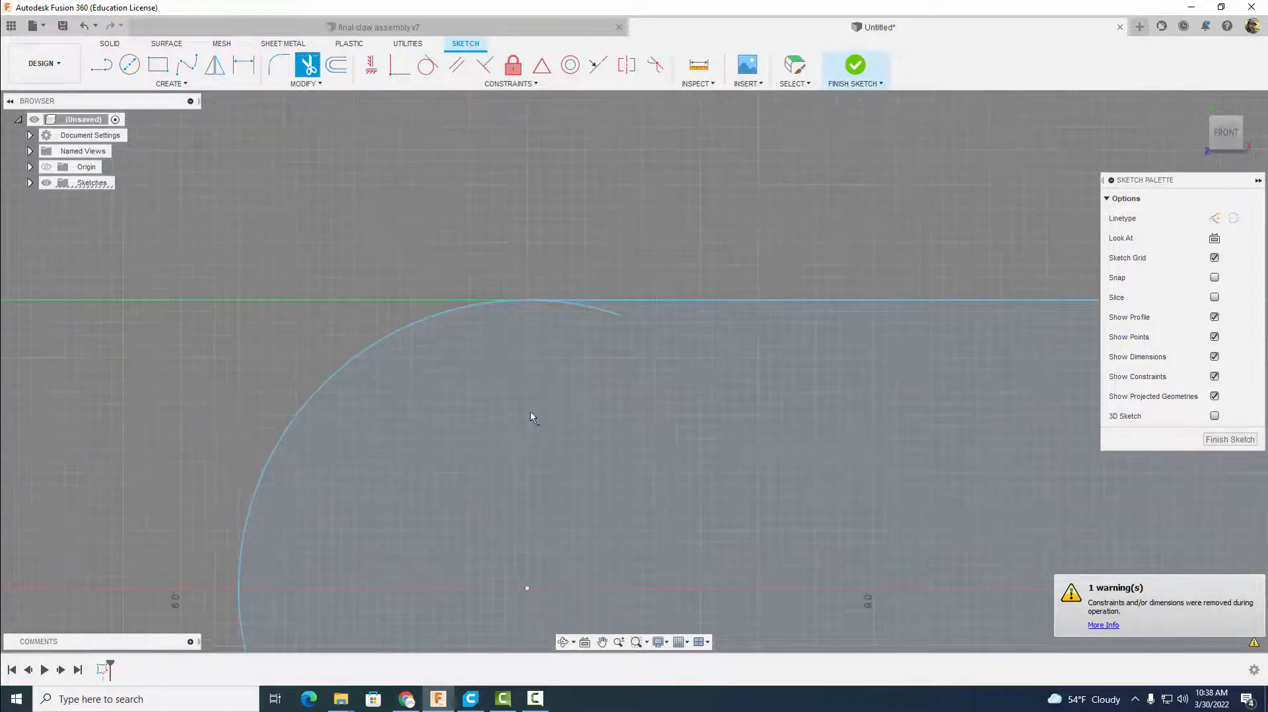
left_click(585, 307)
scroll(586, 390, "down", 3)
middle_click_drag(595, 417, 491, 233)
scroll(472, 444, "up", 1)
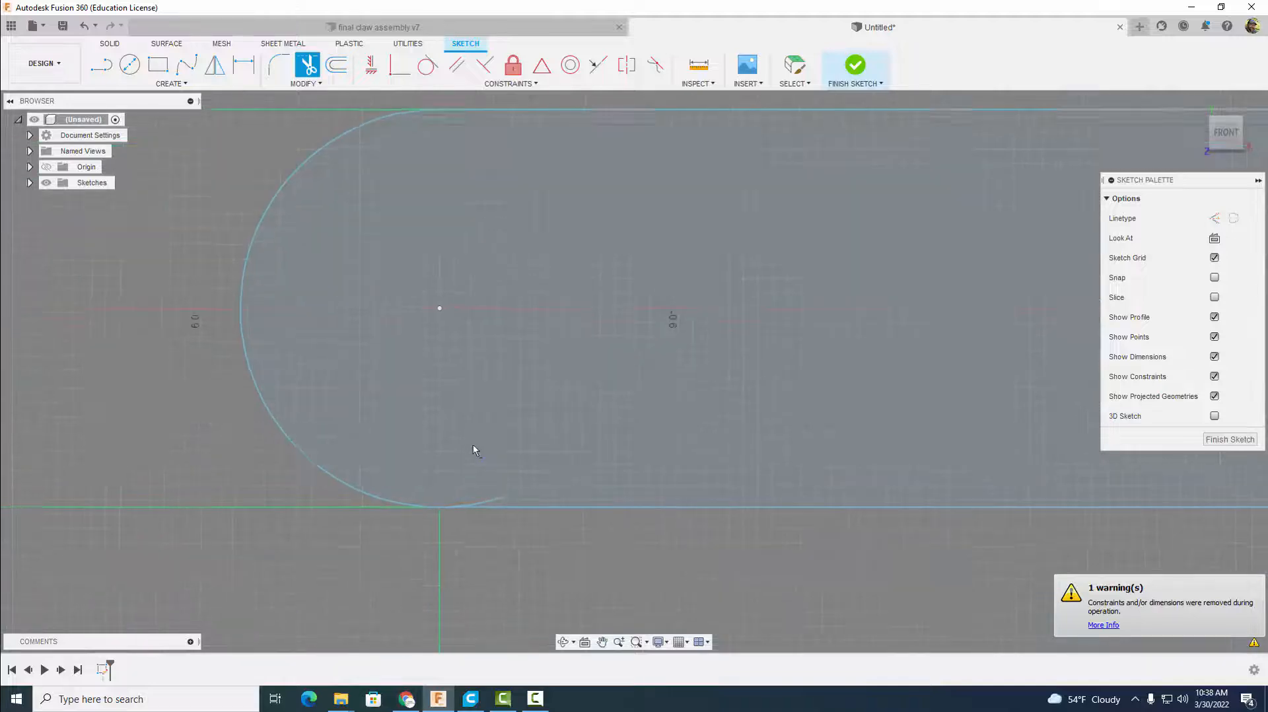
scroll(472, 443, "up", 2)
left_click(483, 521)
scroll(522, 455, "down", 5)
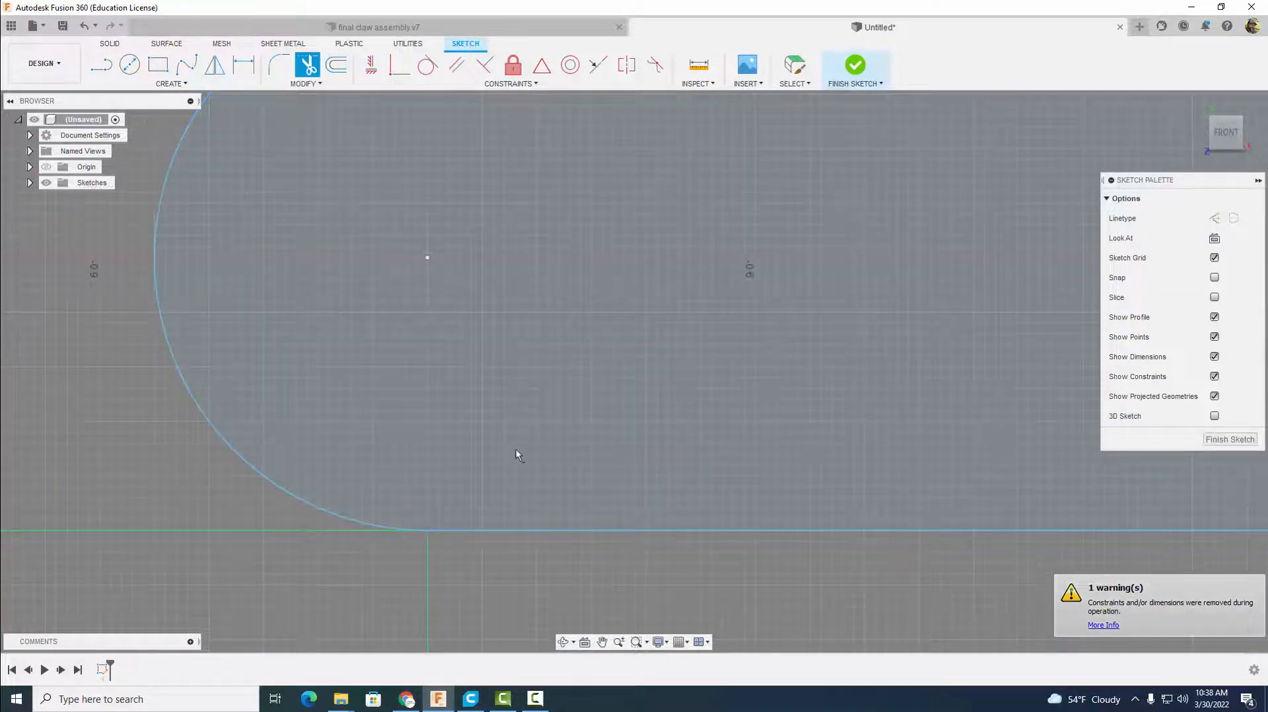
middle_click_drag(662, 535, 441, 509)
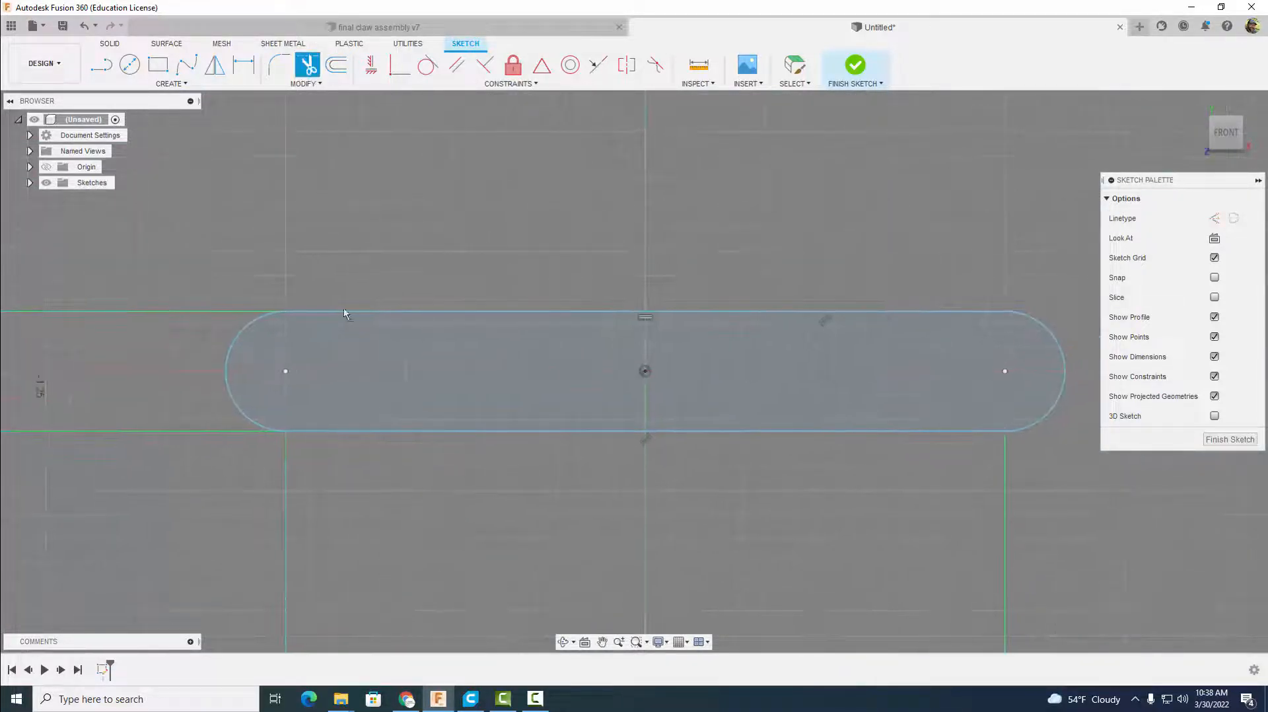
- Draw a 0.11 in diameter circle at the centre of each rounded end and finish the sketch
left_click(130, 65)
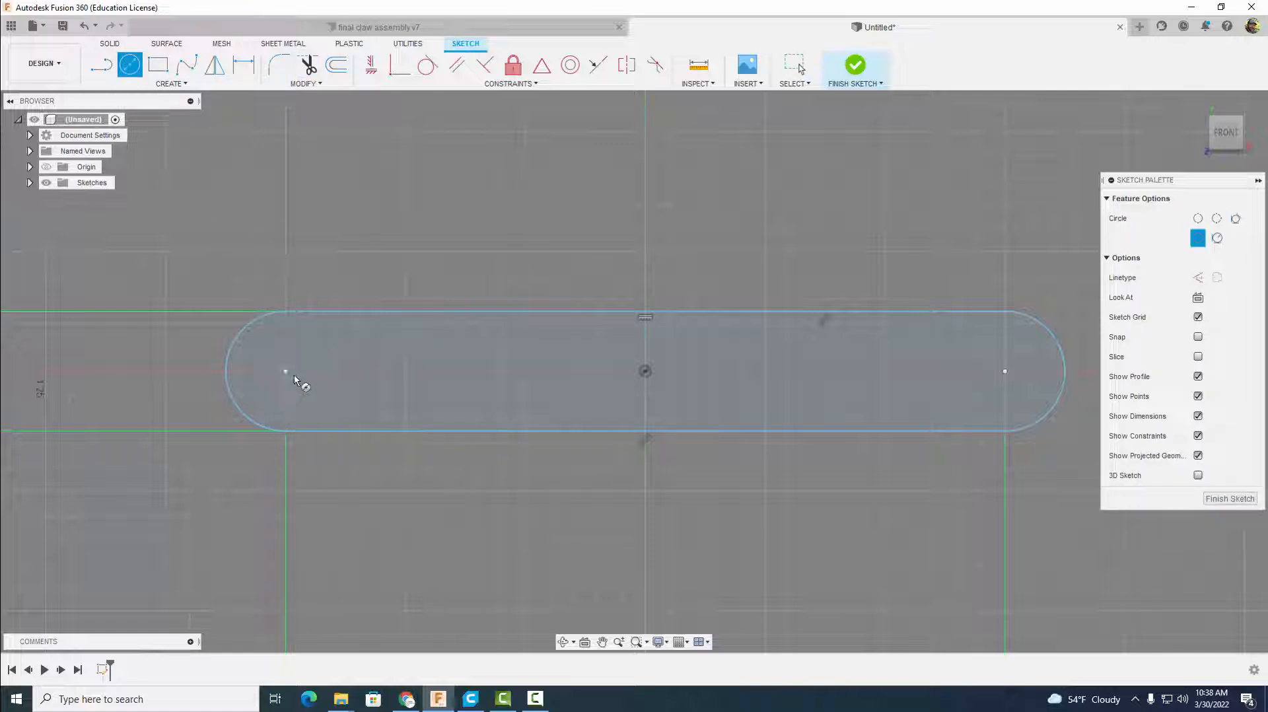
left_click(294, 379)
type(".1")
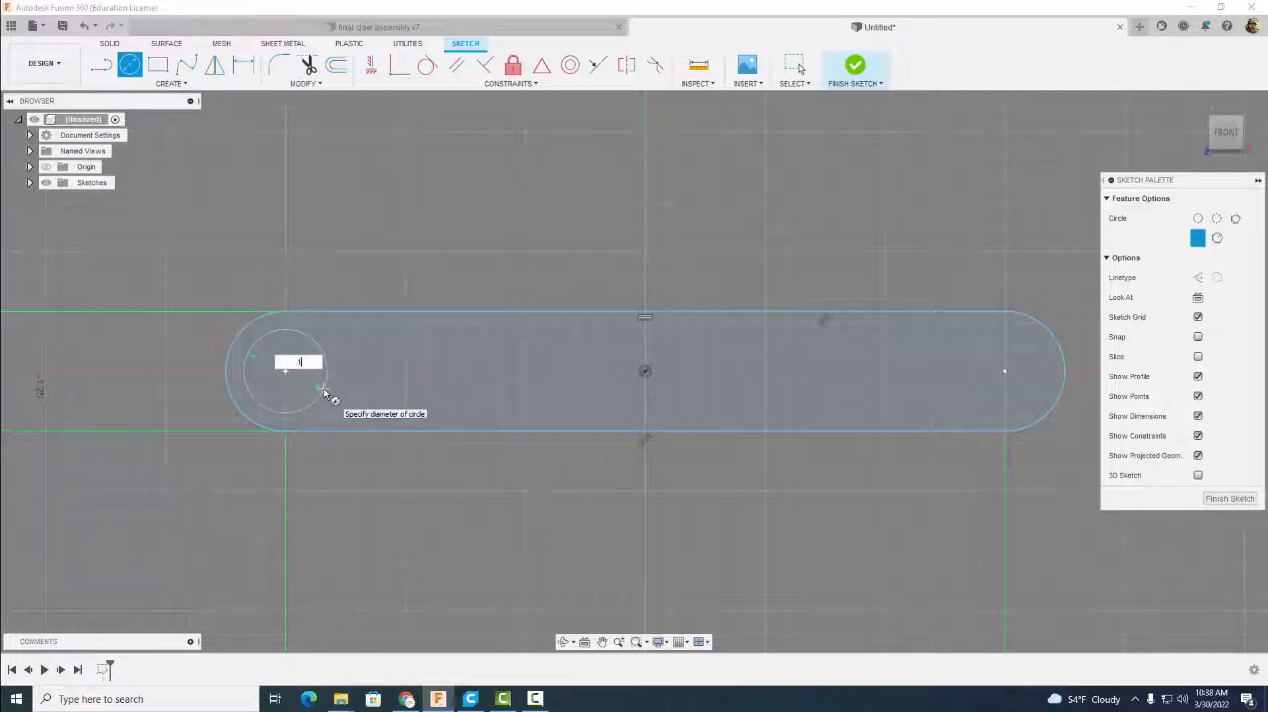
type("1")
key("Return")
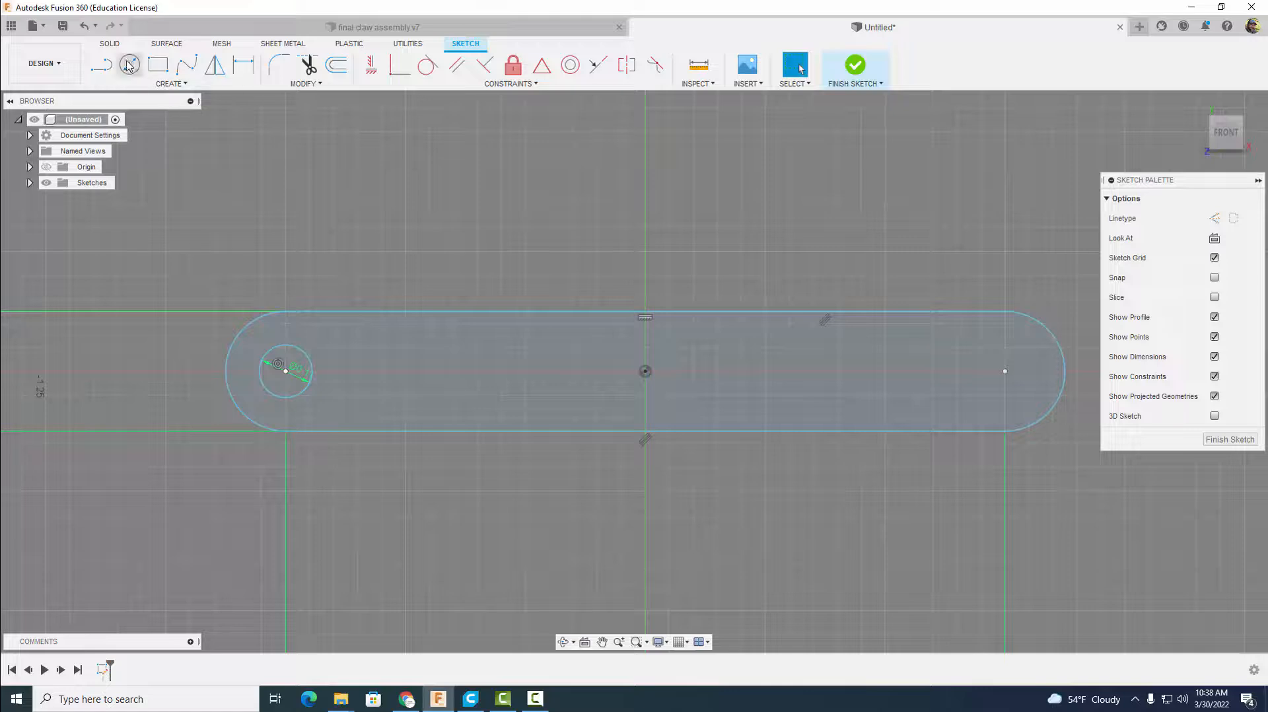
left_click(130, 66)
left_click(1005, 371)
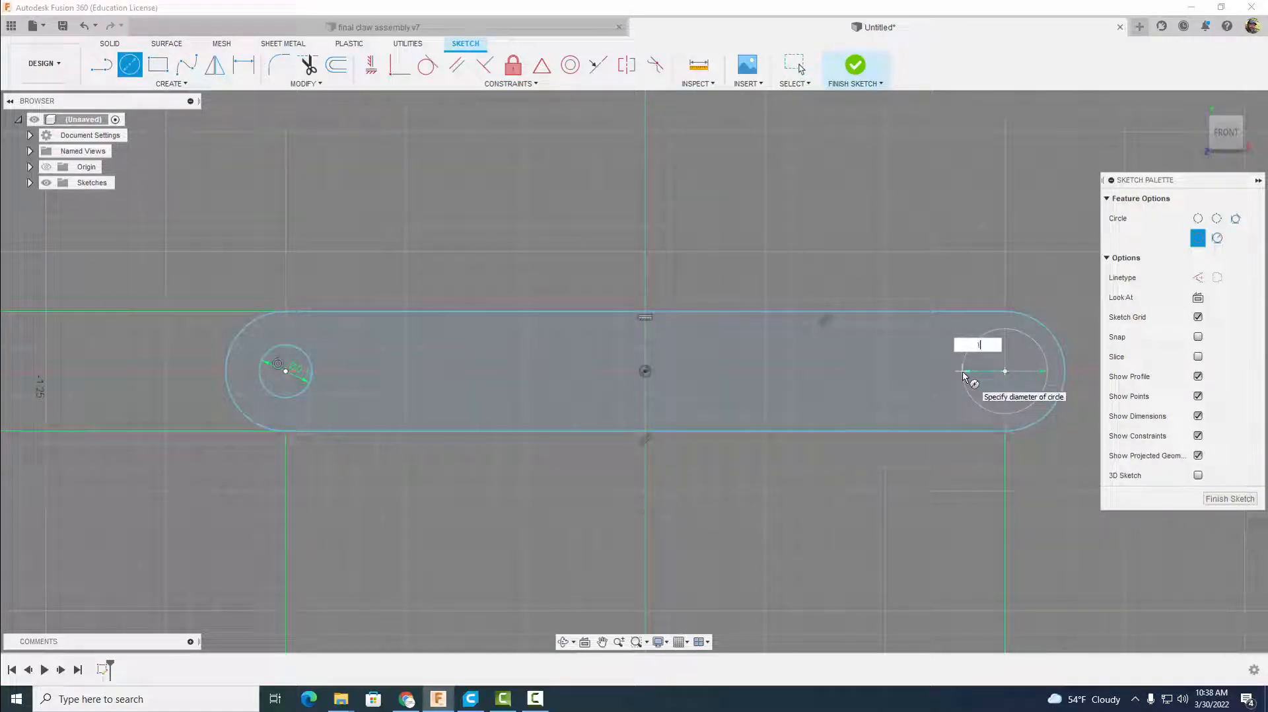
type(".11")
key("Return")
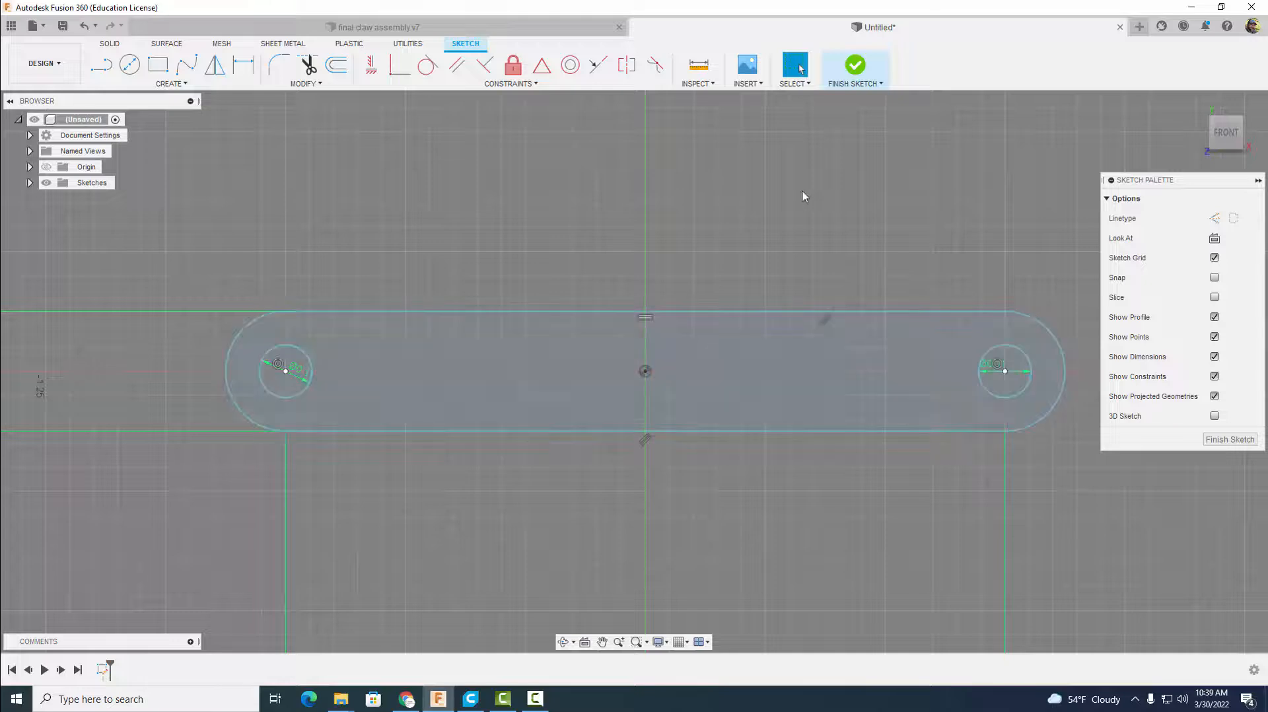
left_click(854, 66)
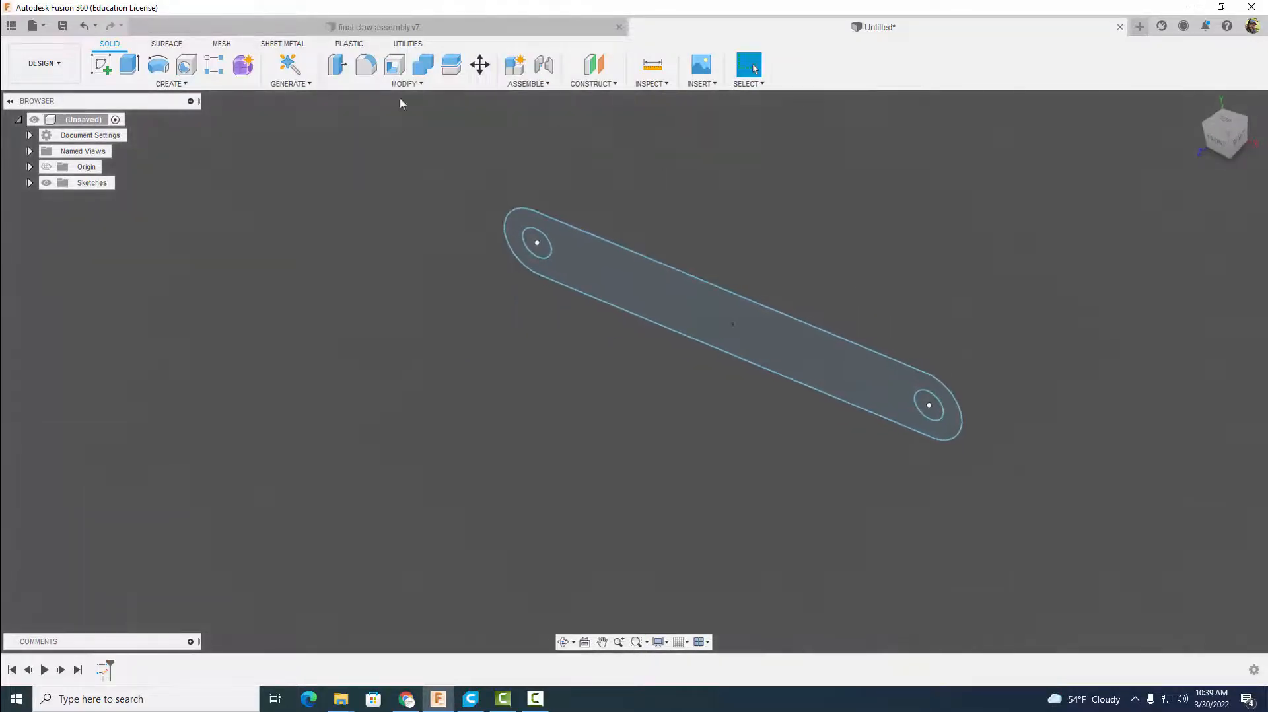
- Extrude the link profile around the two holes by 0.125 in as a new body
left_click(126, 75)
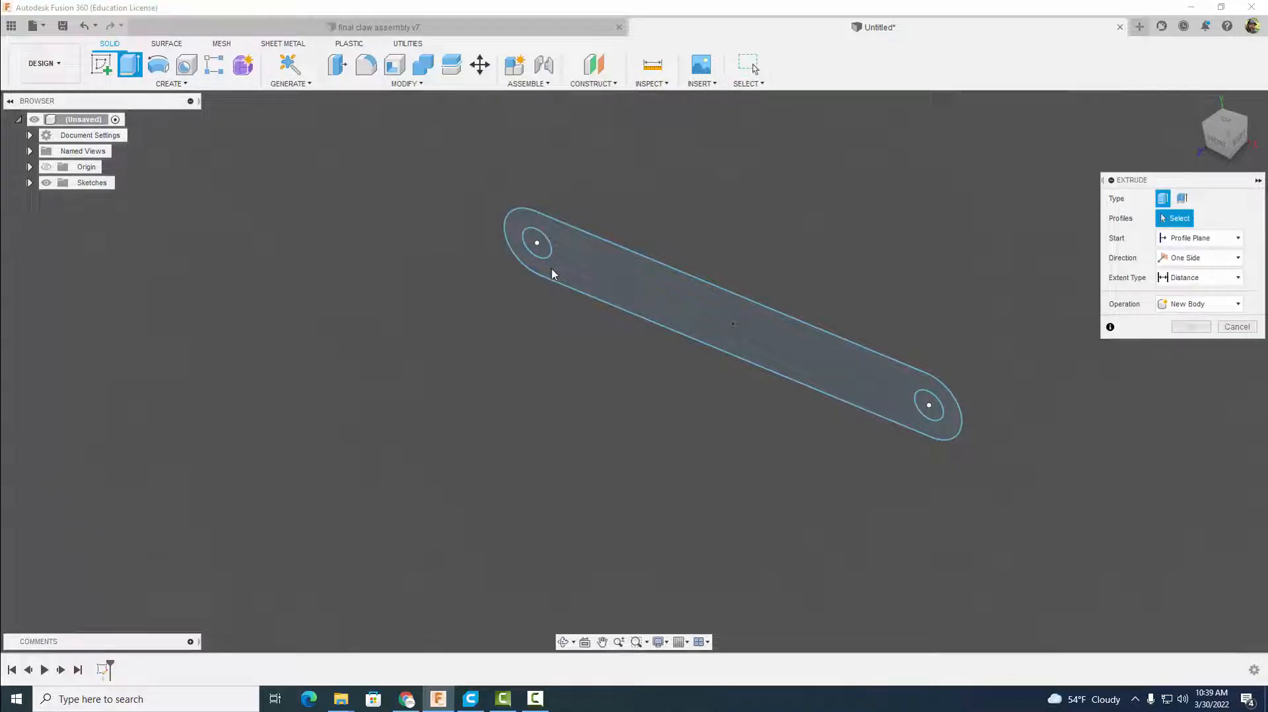
left_click(602, 278)
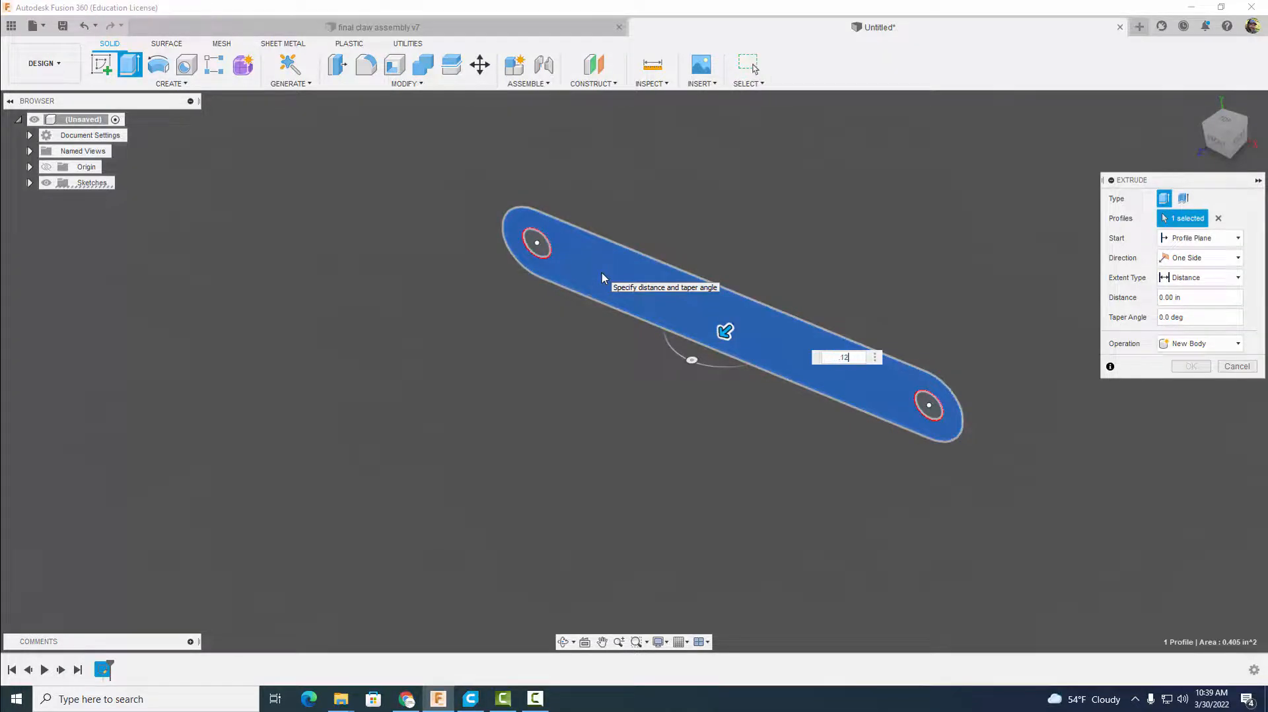
type(".125")
key("Return")
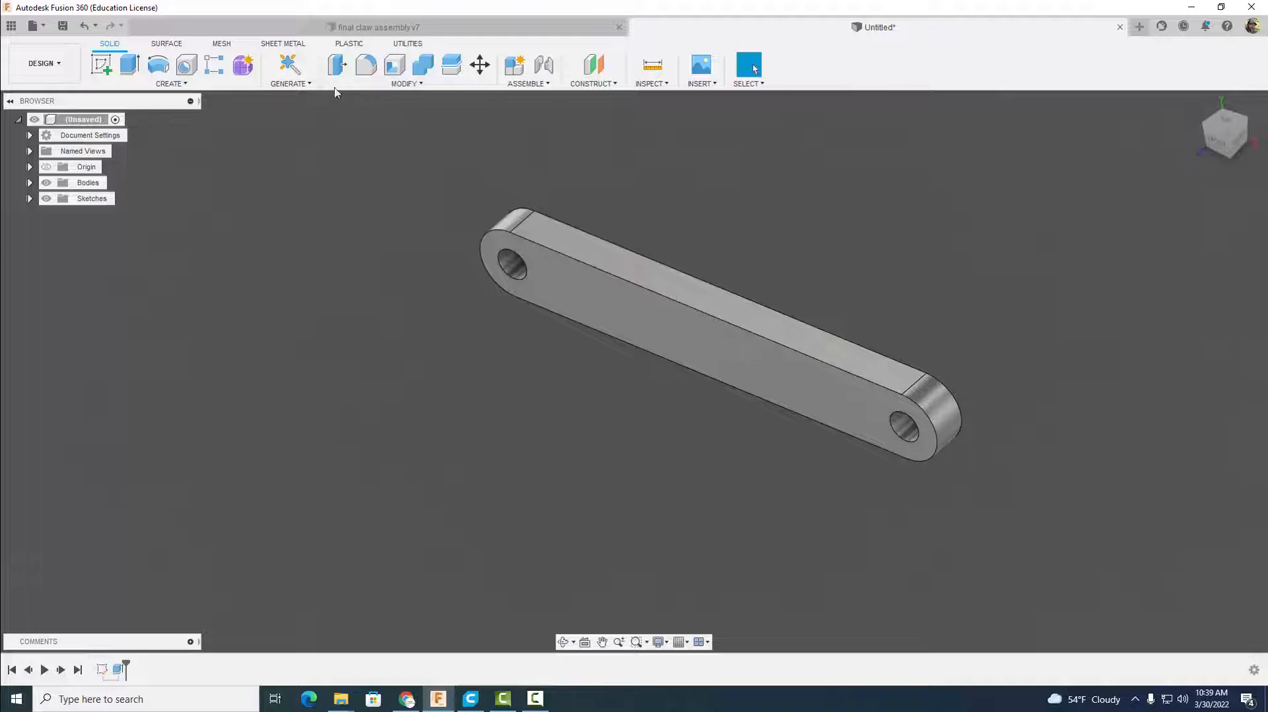
- Apply the Acrylic (Red) transparent plastic appearance to the link body
left_click(369, 87)
key("a")
scroll(1026, 505, "down", 3)
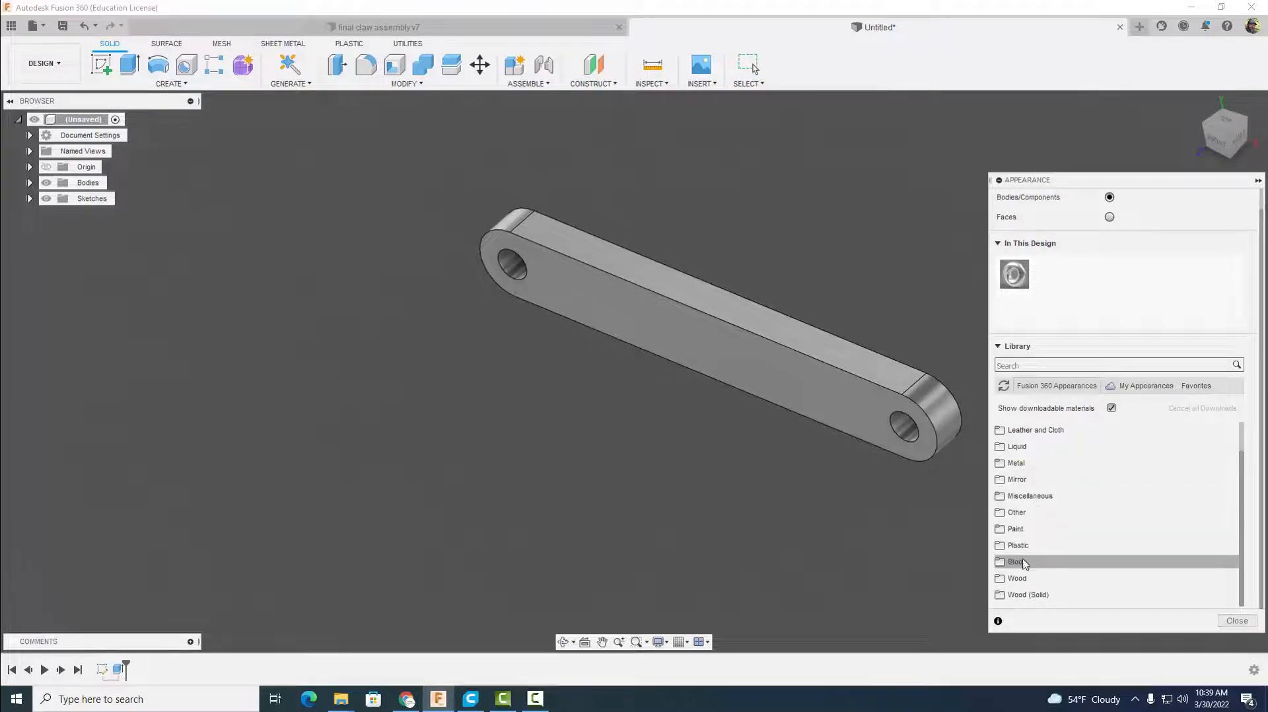
left_click(1020, 545)
scroll(1056, 534, "down", 5)
scroll(1061, 531, "down", 2)
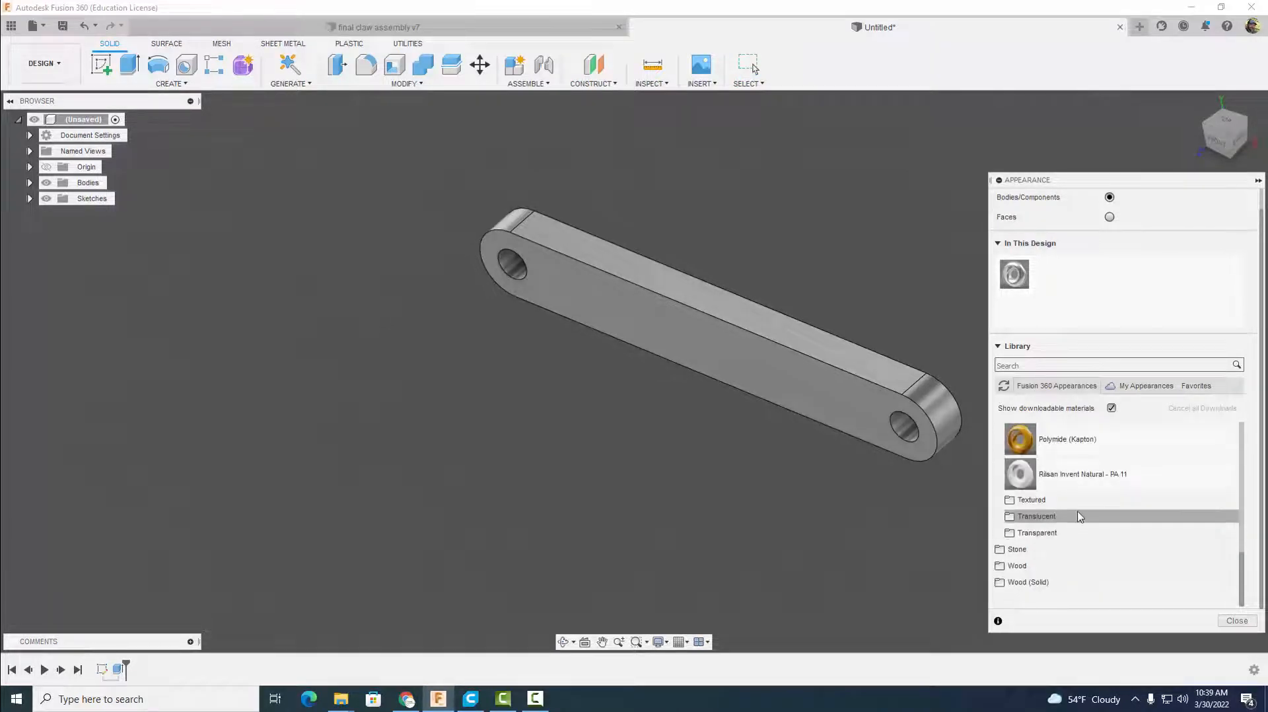
left_click(1038, 532)
left_click_drag(1064, 585, 798, 402)
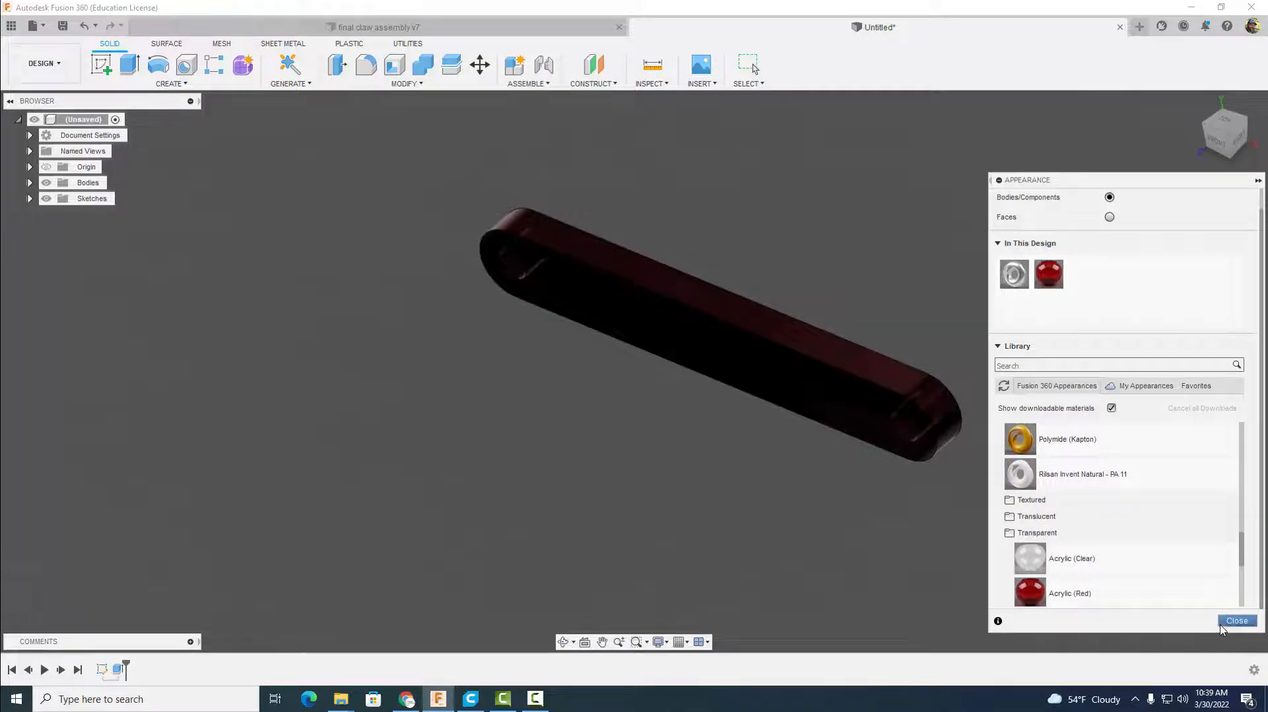
left_click(1234, 621)
- Save the design as "claw conenecting rod video" in IED Files > hydraulic claw > final claw files > video files
left_click(36, 29)
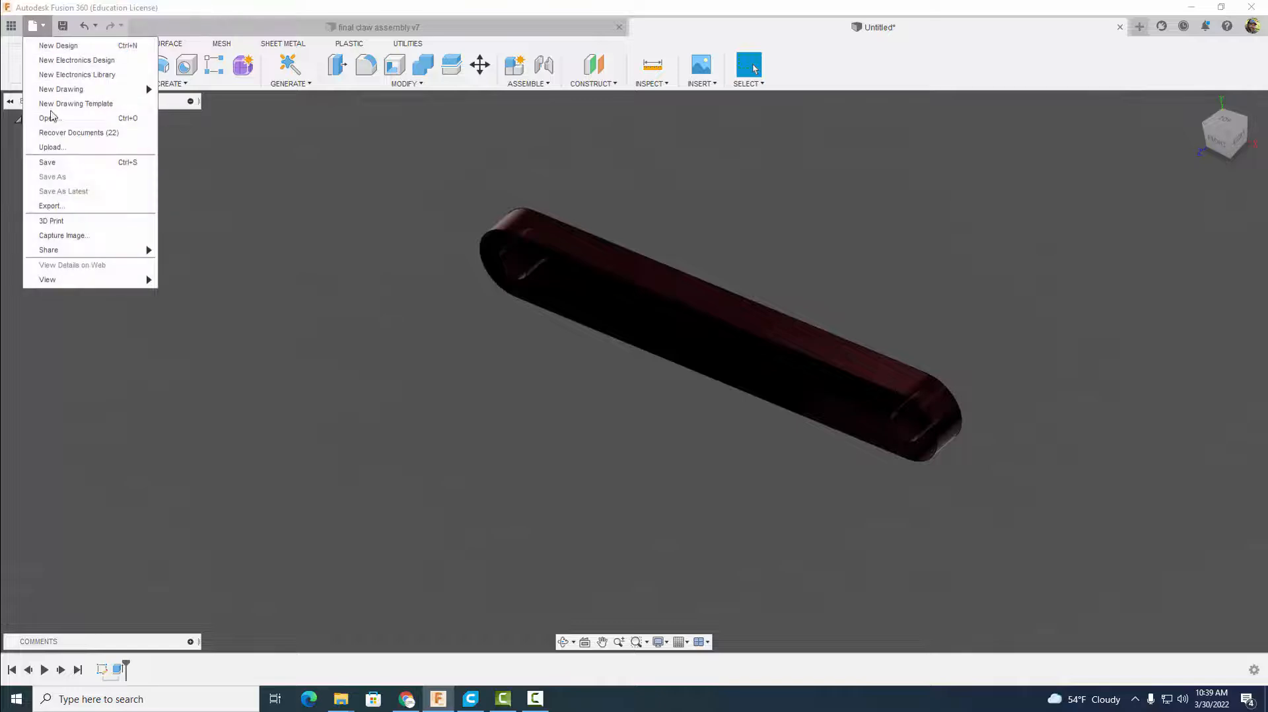
left_click(52, 165)
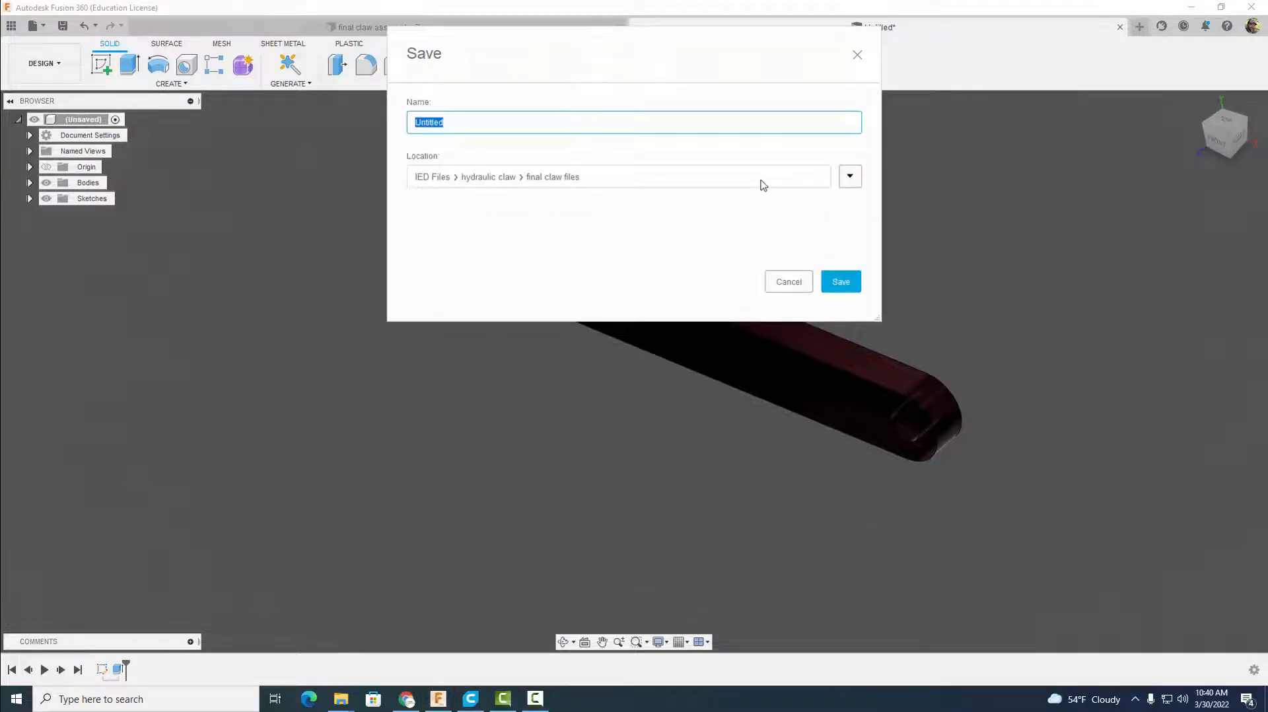
type("claw connecting ro")
left_click(850, 176)
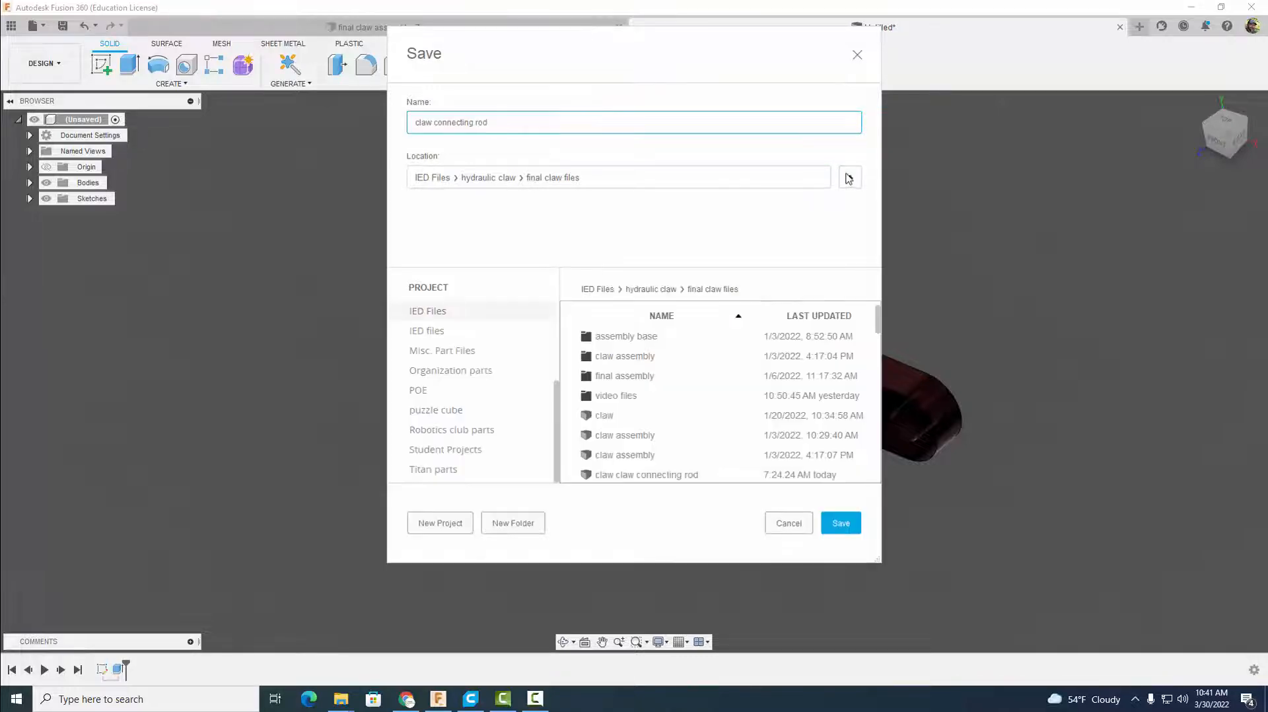
double_click(630, 396)
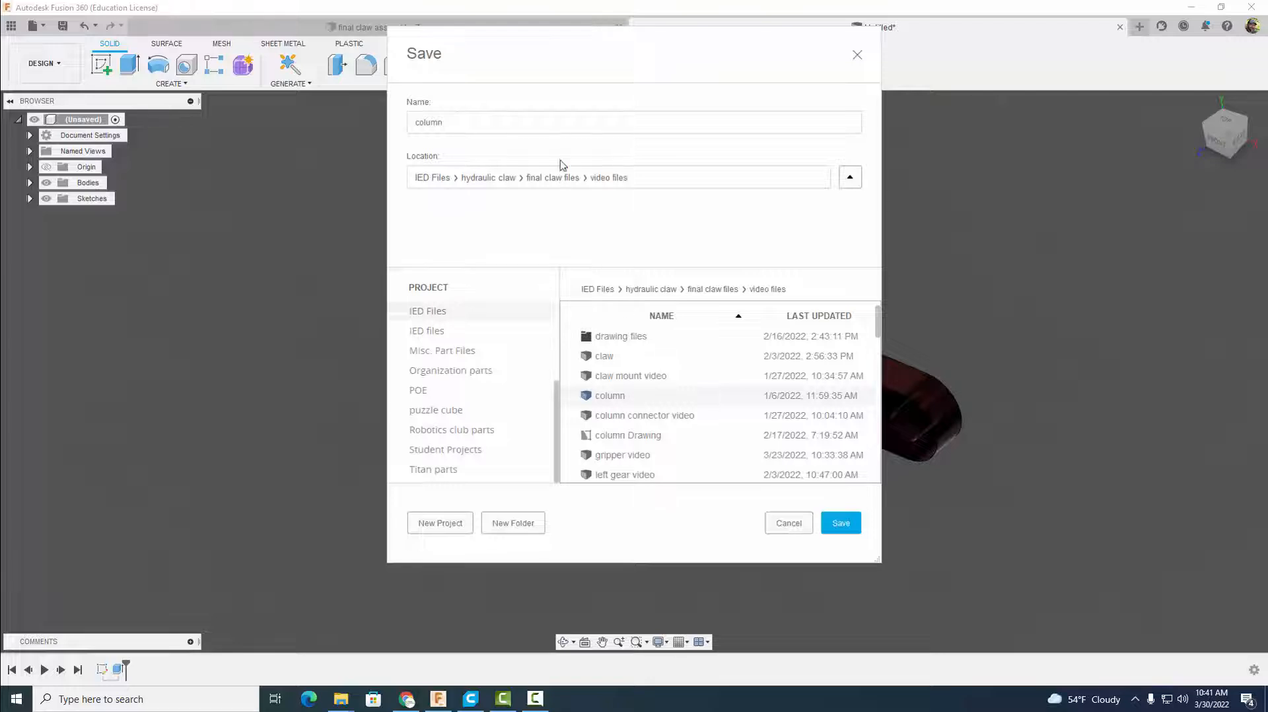
left_click(462, 129)
left_click_drag(441, 126, 401, 125)
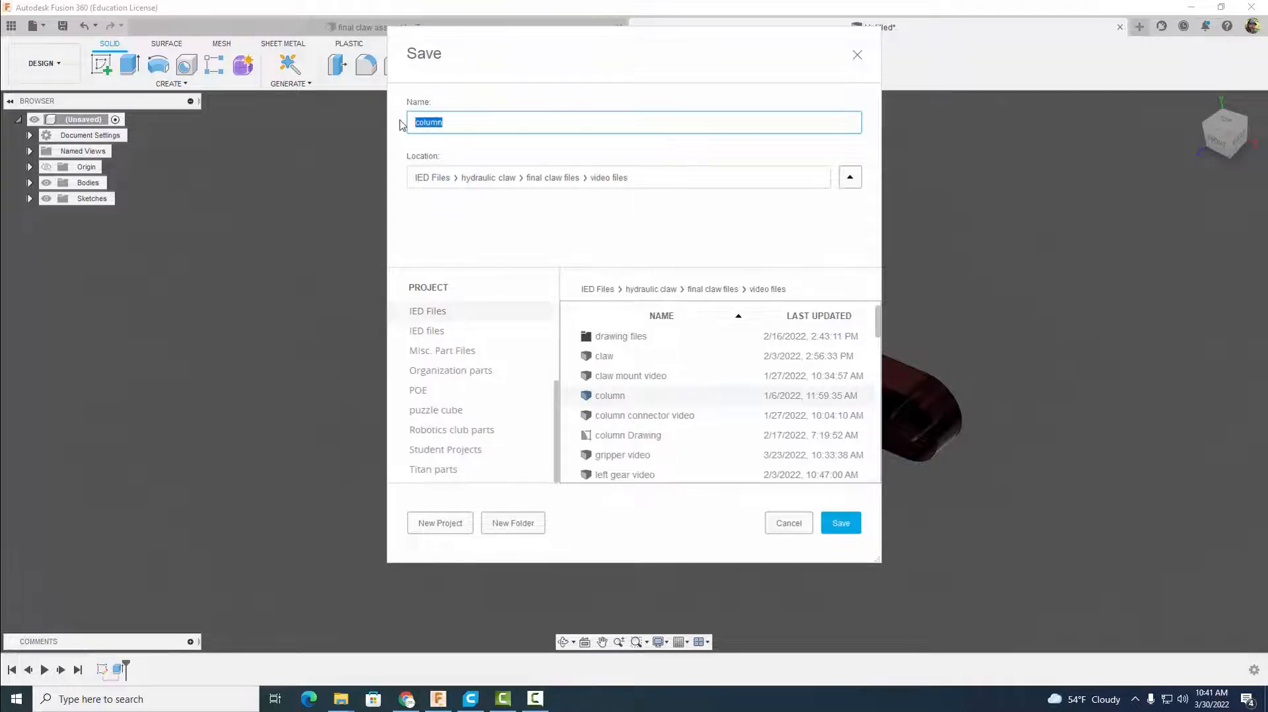
type("claw conenecting rod video")
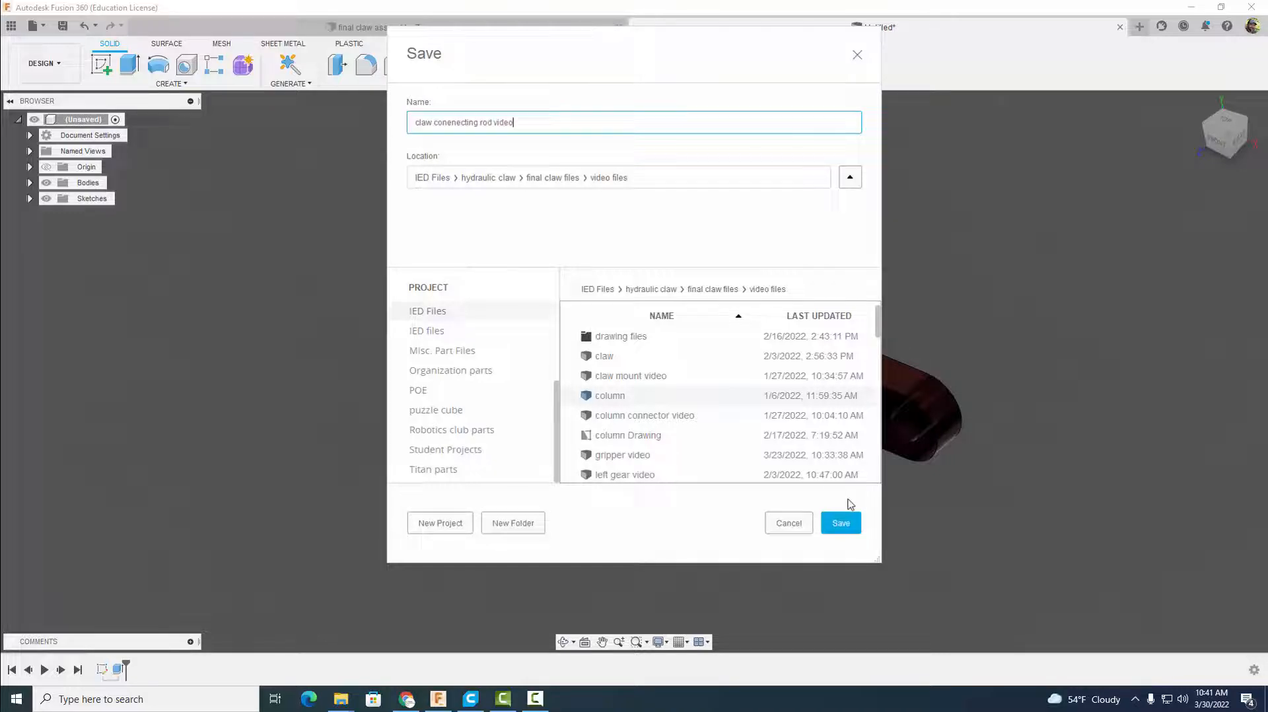
left_click(840, 521)
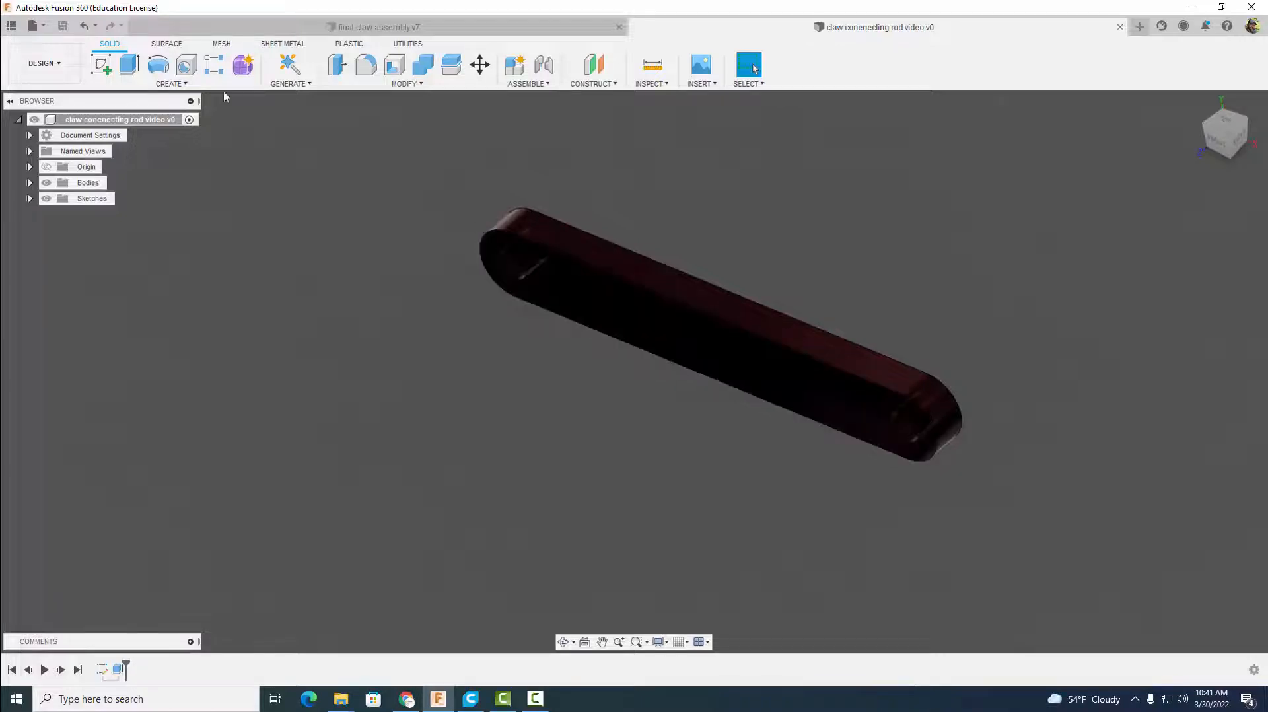
- Create a new design and start a sketch on the front plane
left_click(44, 28)
left_click(58, 45)
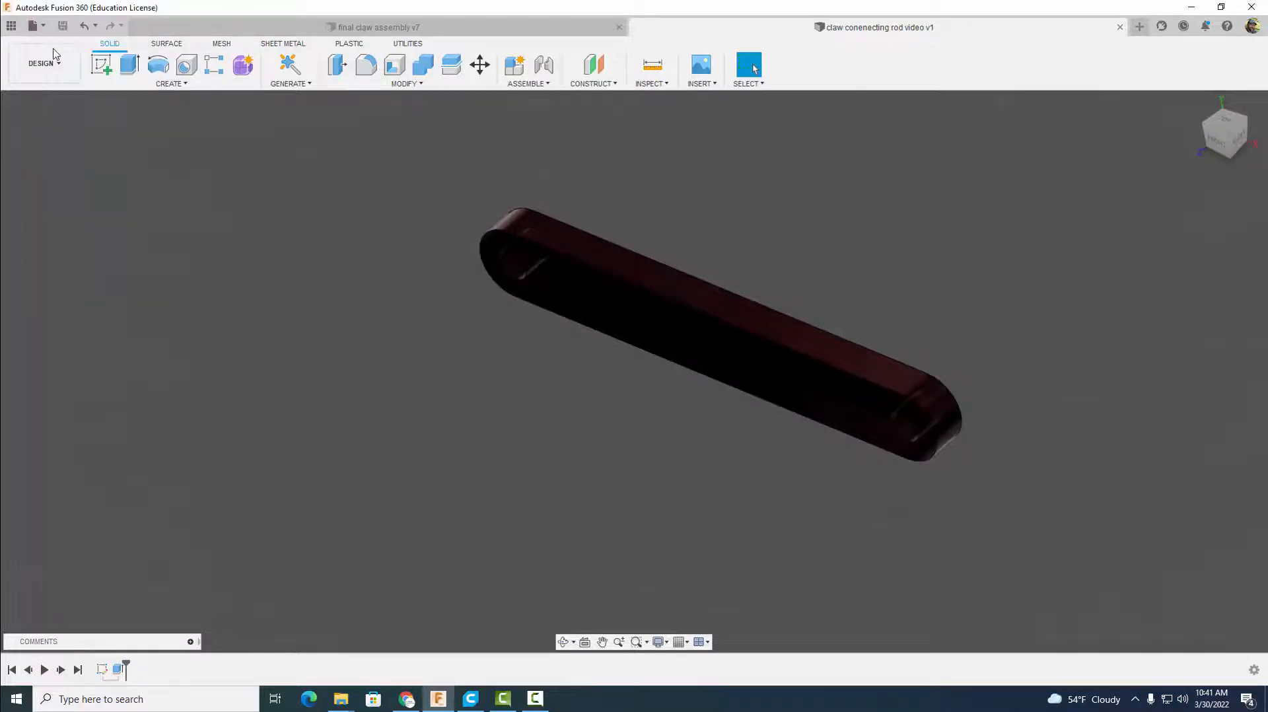
left_click(100, 64)
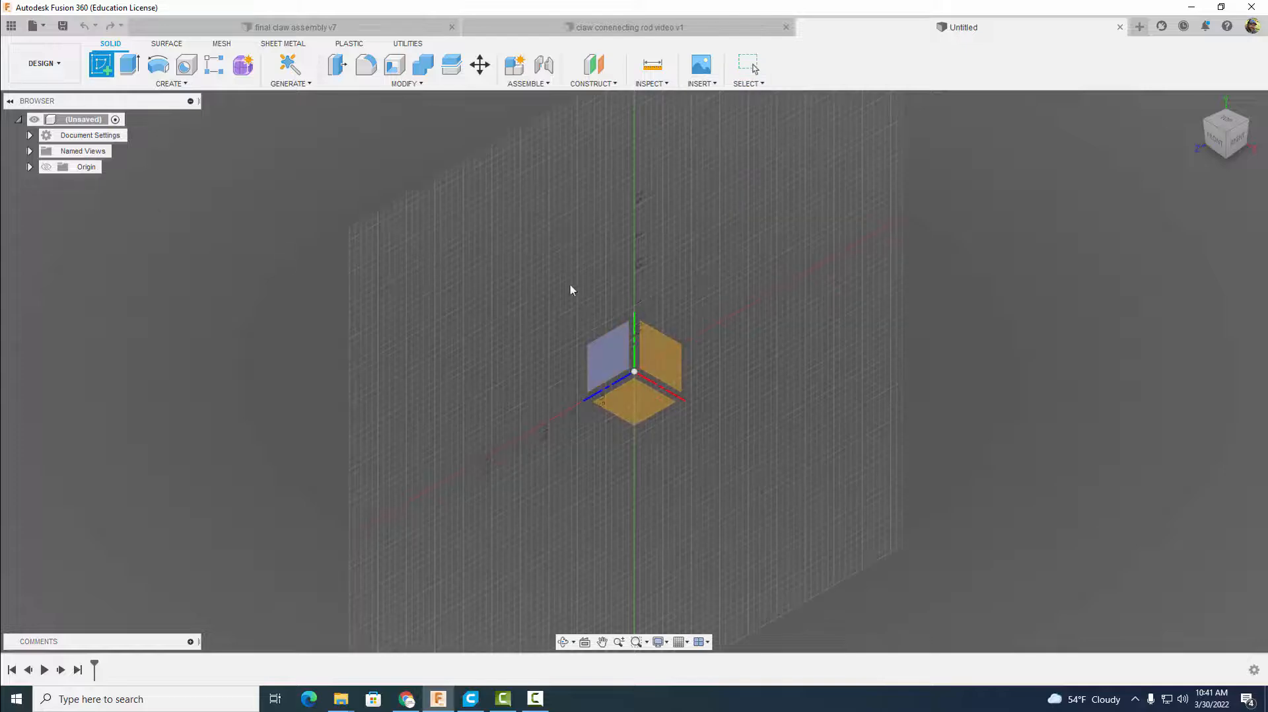
left_click(651, 355)
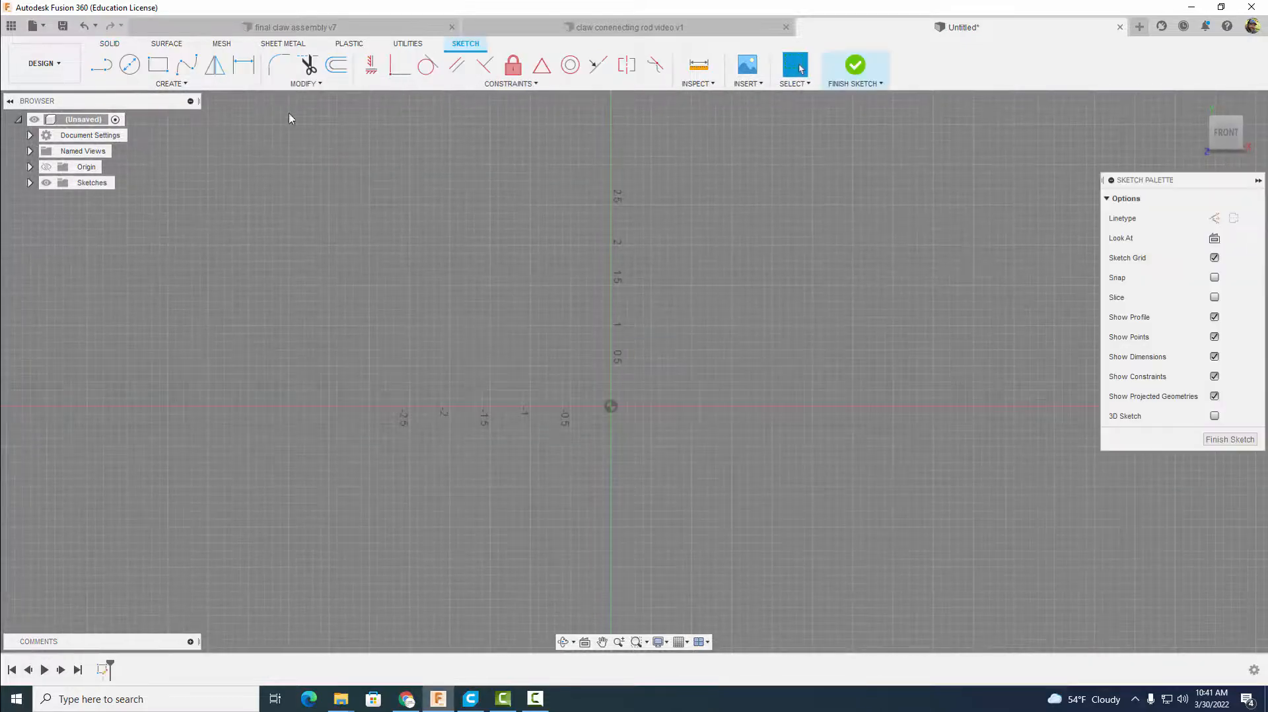
- Draw a center rectangle at the origin, 0.25 in high and 2 in wide
left_click(171, 83)
mouse_move(147, 116)
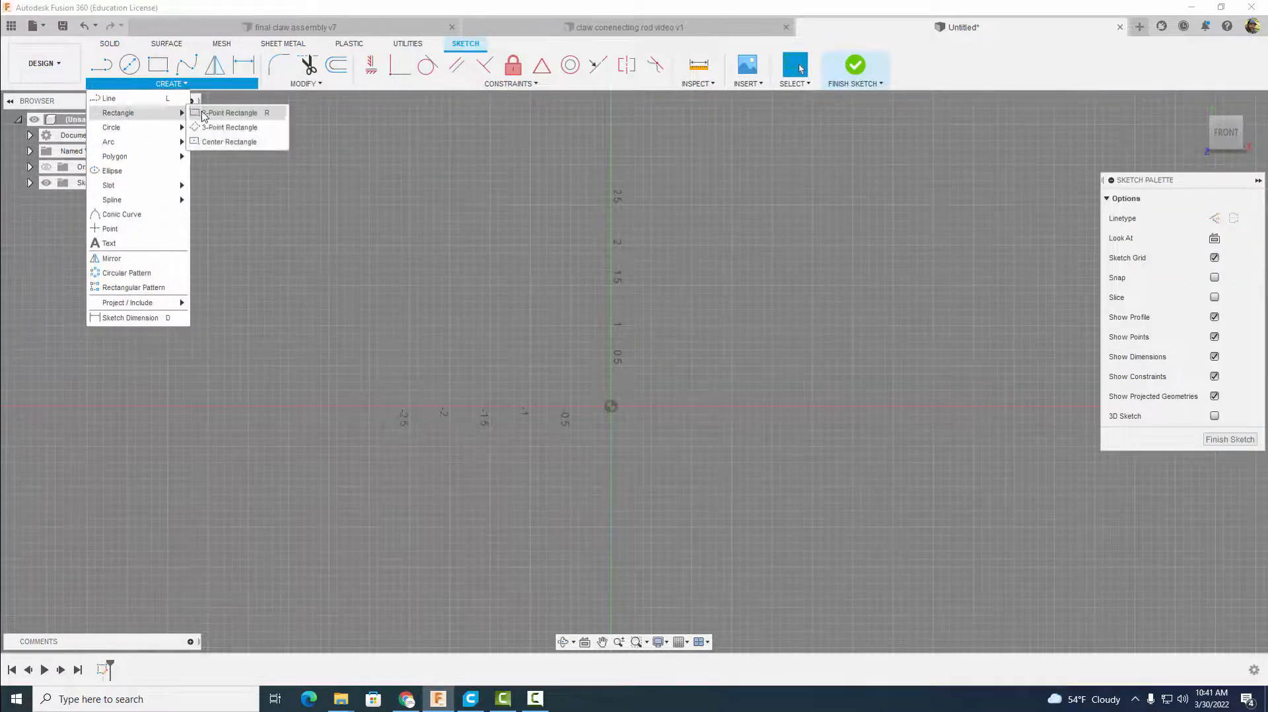
left_click(218, 139)
left_click(610, 406)
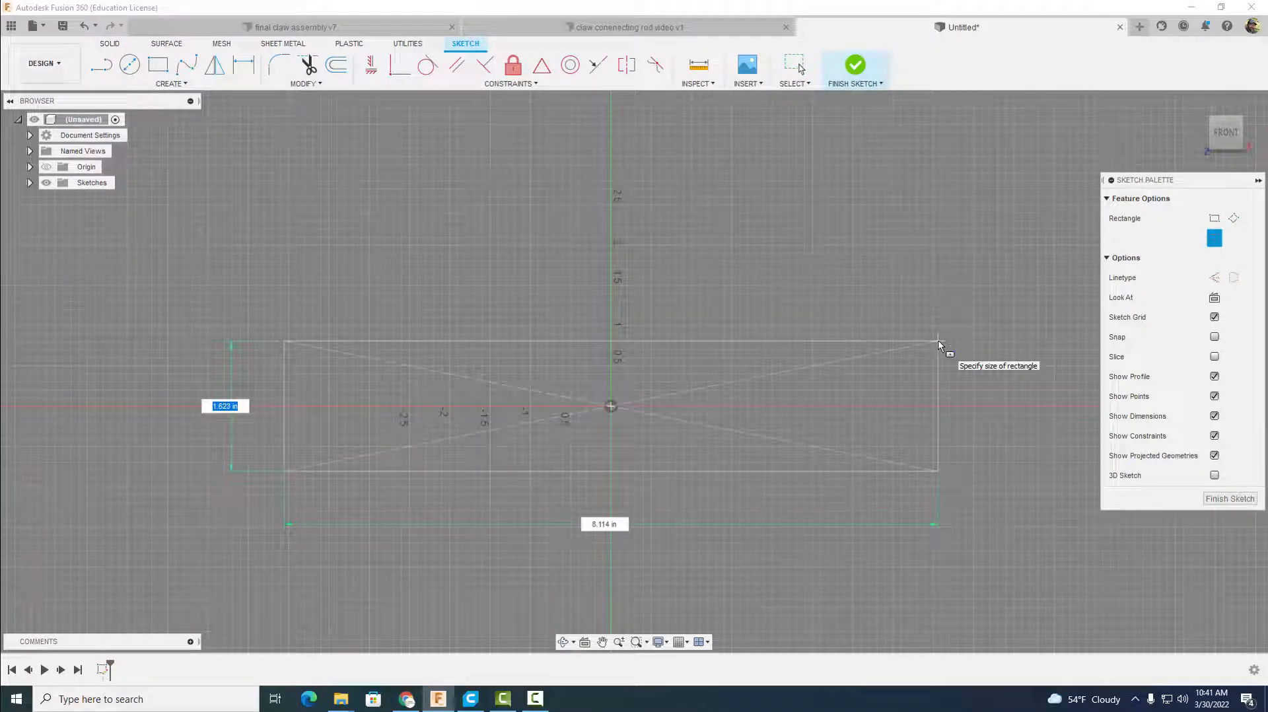
type(".25")
key("Tab")
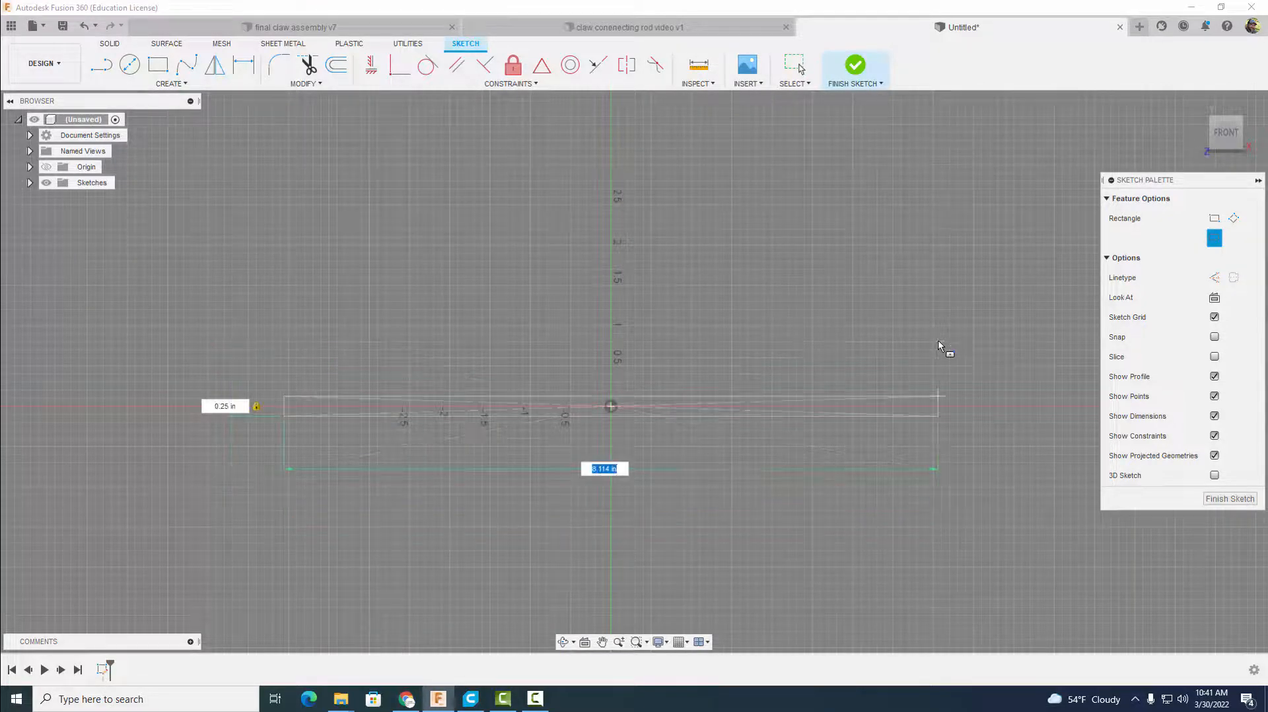
type("2")
key("Return")
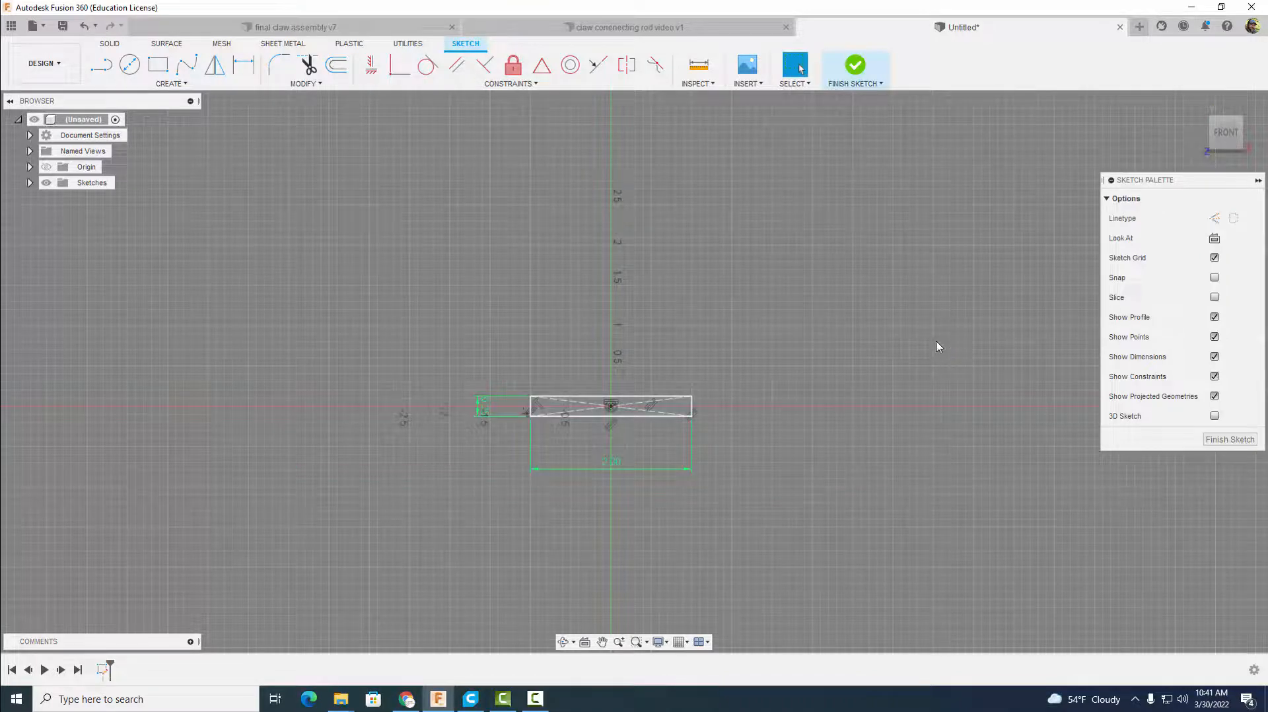
- Draw a circle centred on the midpoint of each short side of the 2 in rectangle, reaching its corners
scroll(690, 436, "up", 5)
middle_click_drag(580, 464, 707, 445)
scroll(644, 434, "up", 2)
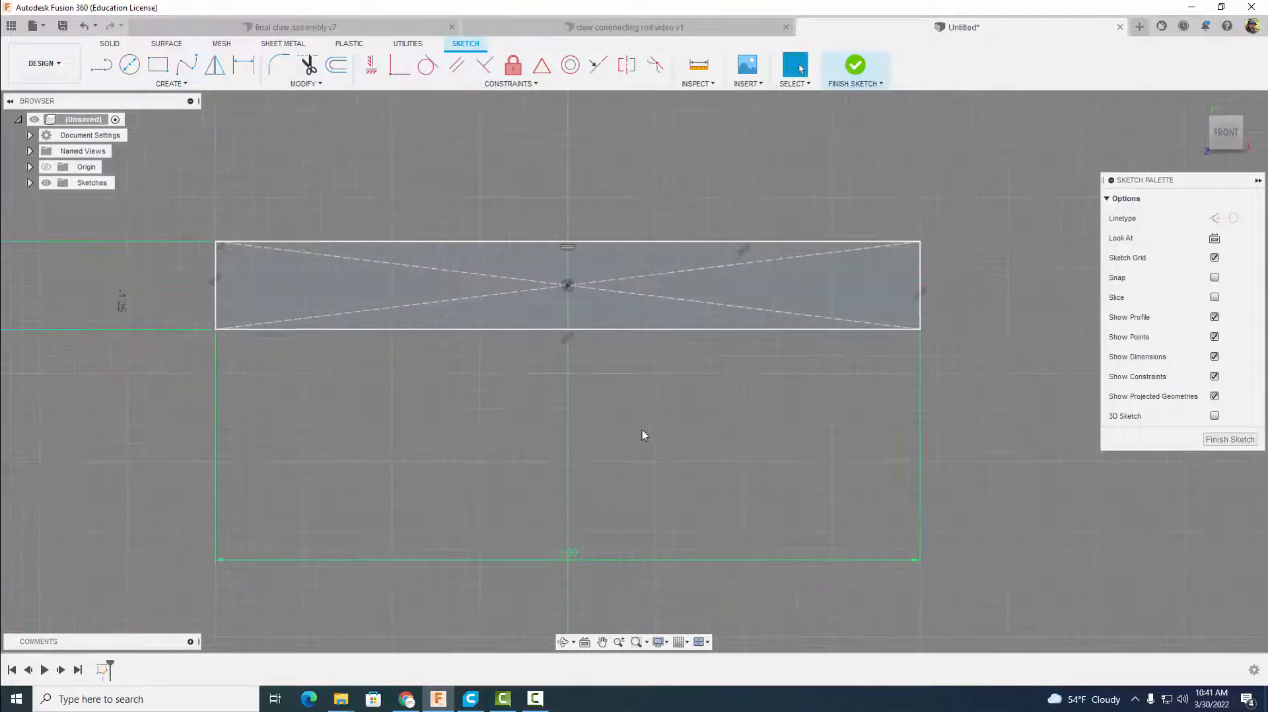
left_click(130, 64)
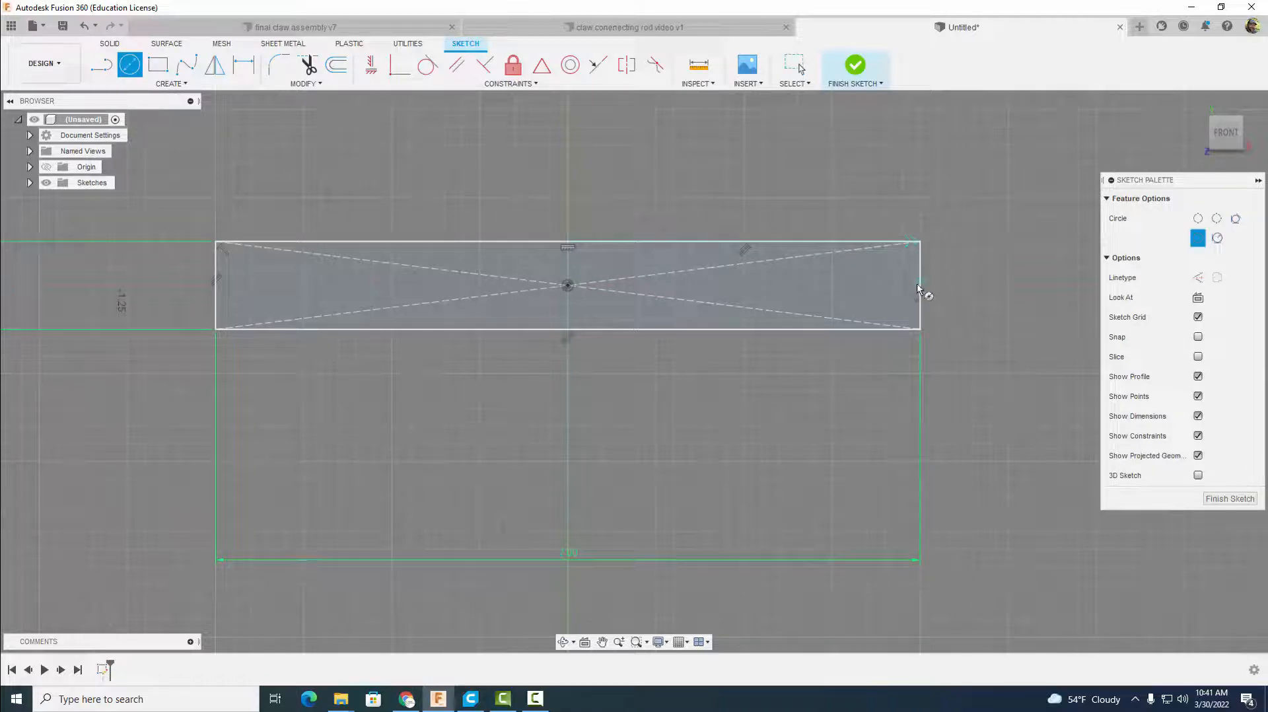
left_click(920, 285)
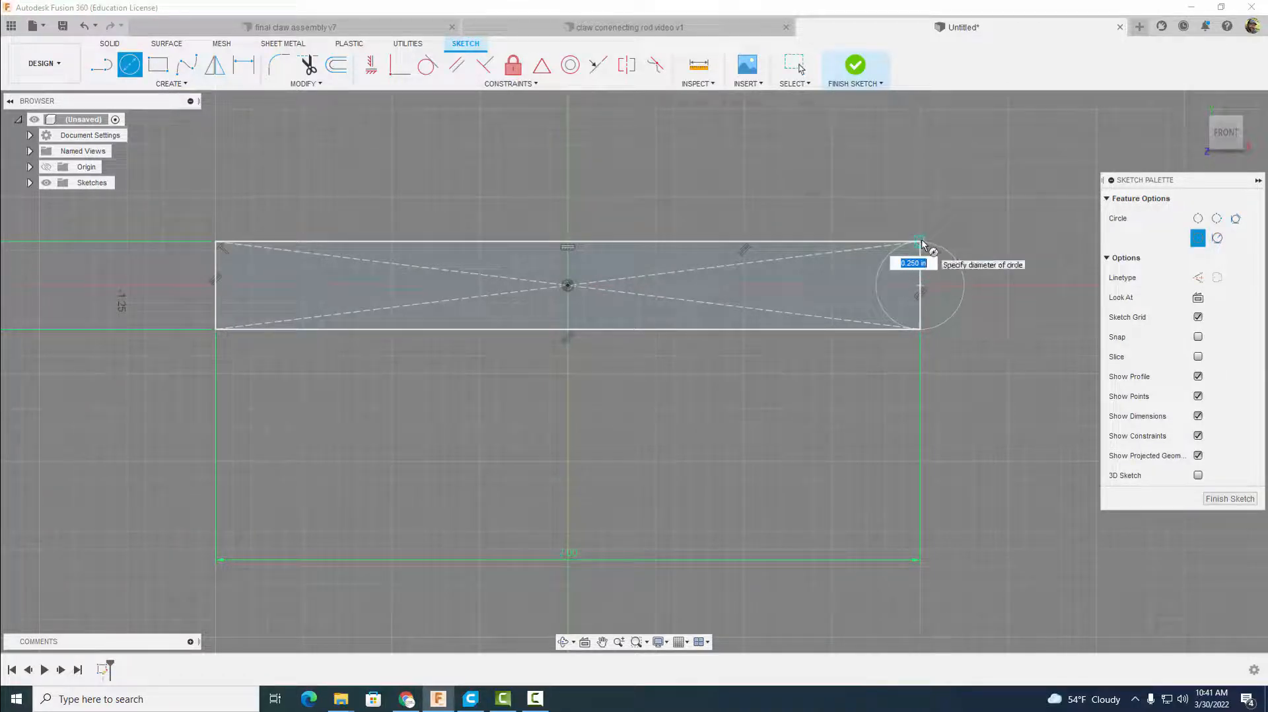
left_click(919, 241)
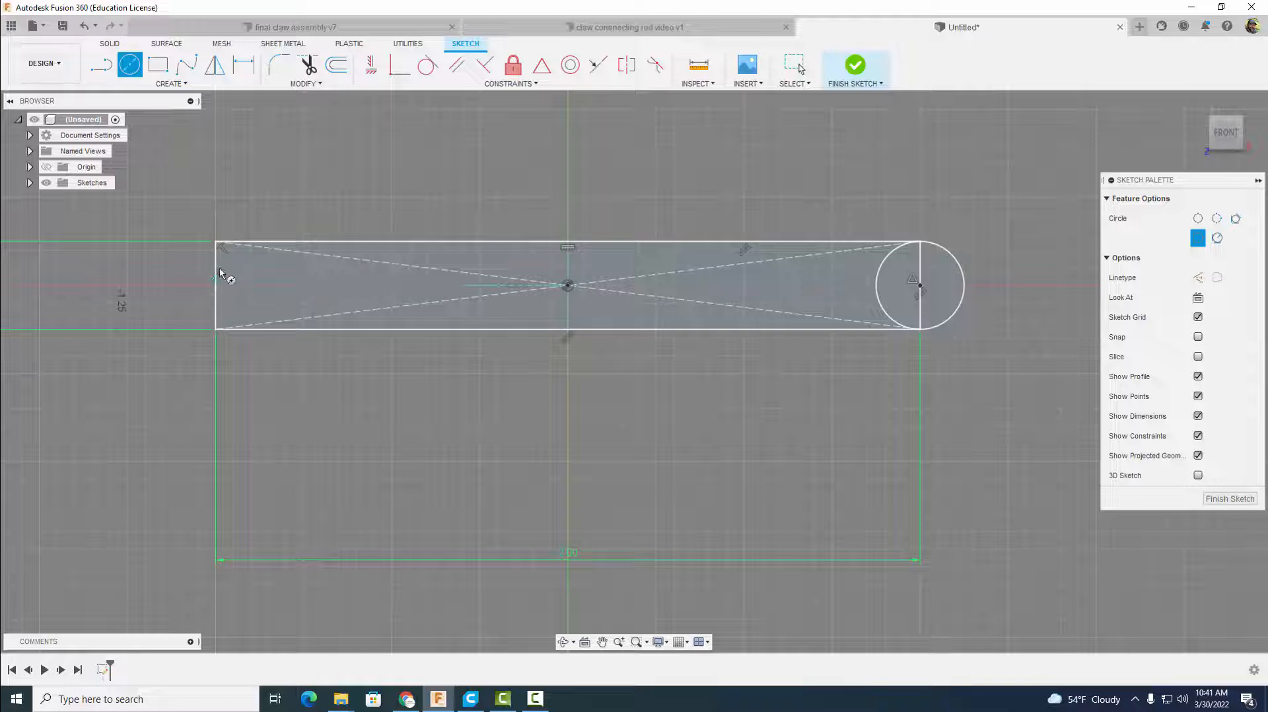
left_click(215, 285)
left_click(219, 244)
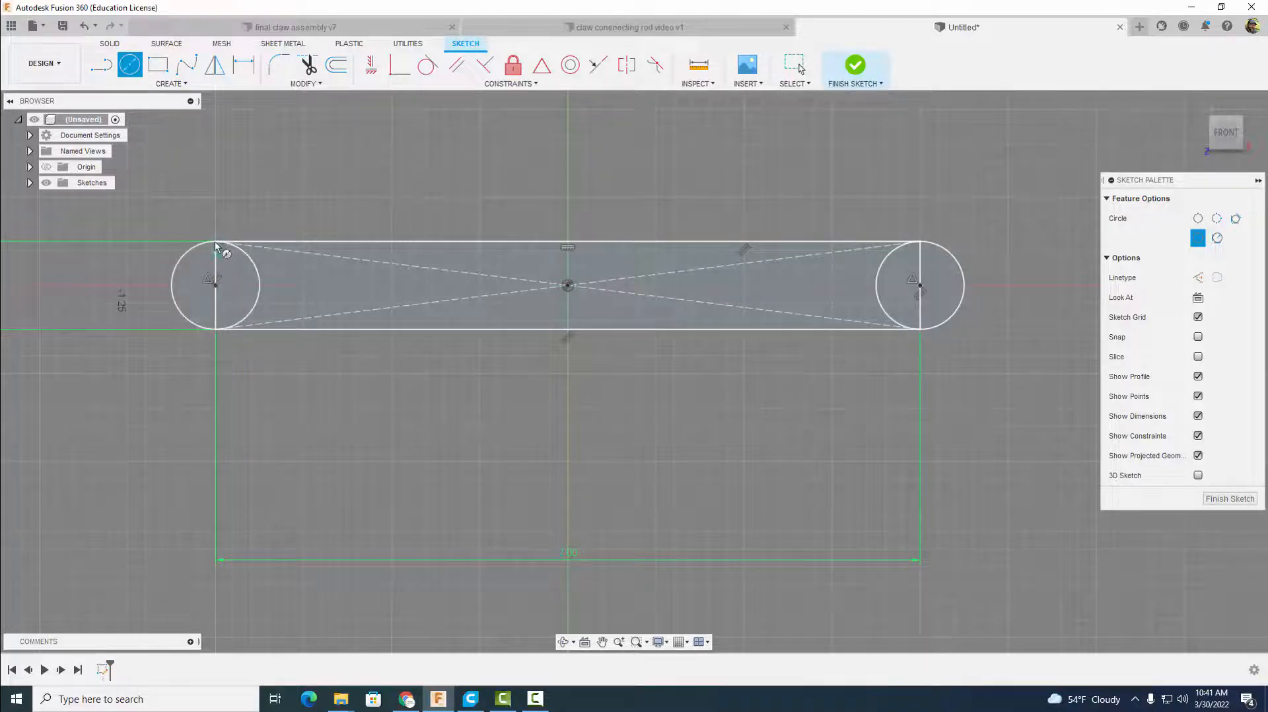
- Trim away the inner half of the circle and the rectangle's short side at the link's left end
left_click(307, 64)
scroll(270, 192, "up", 3)
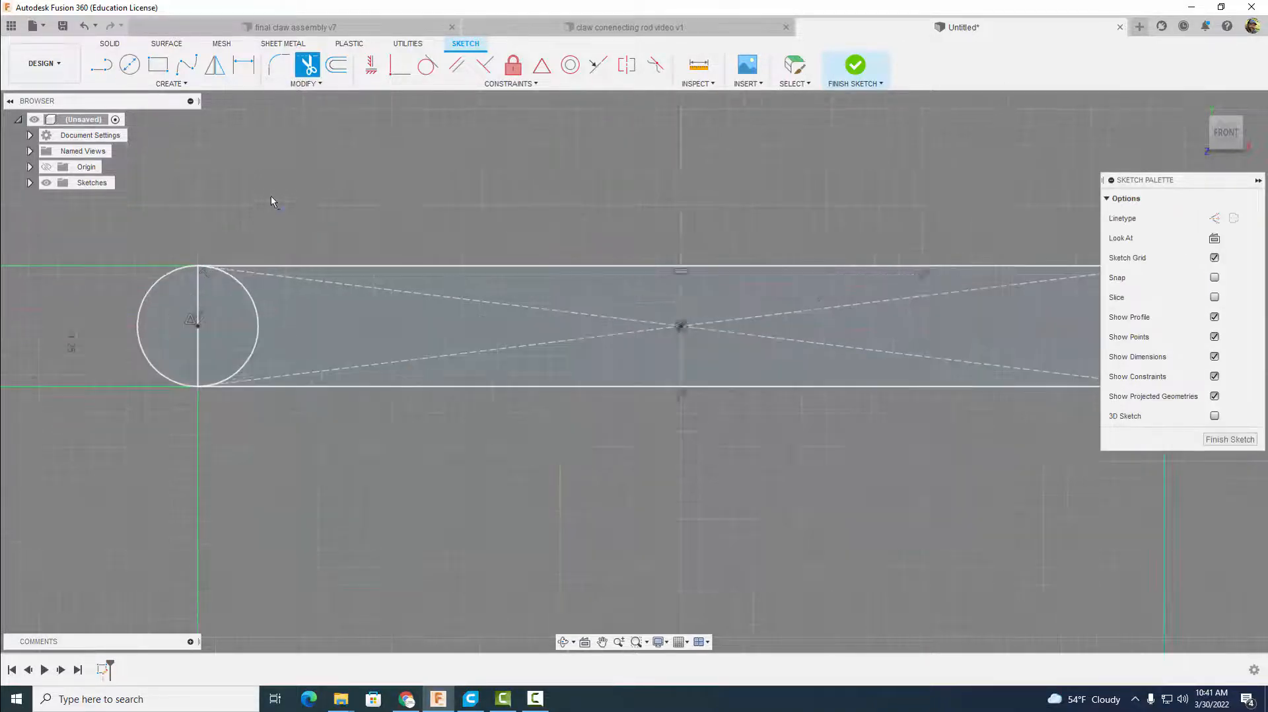
left_click(169, 338)
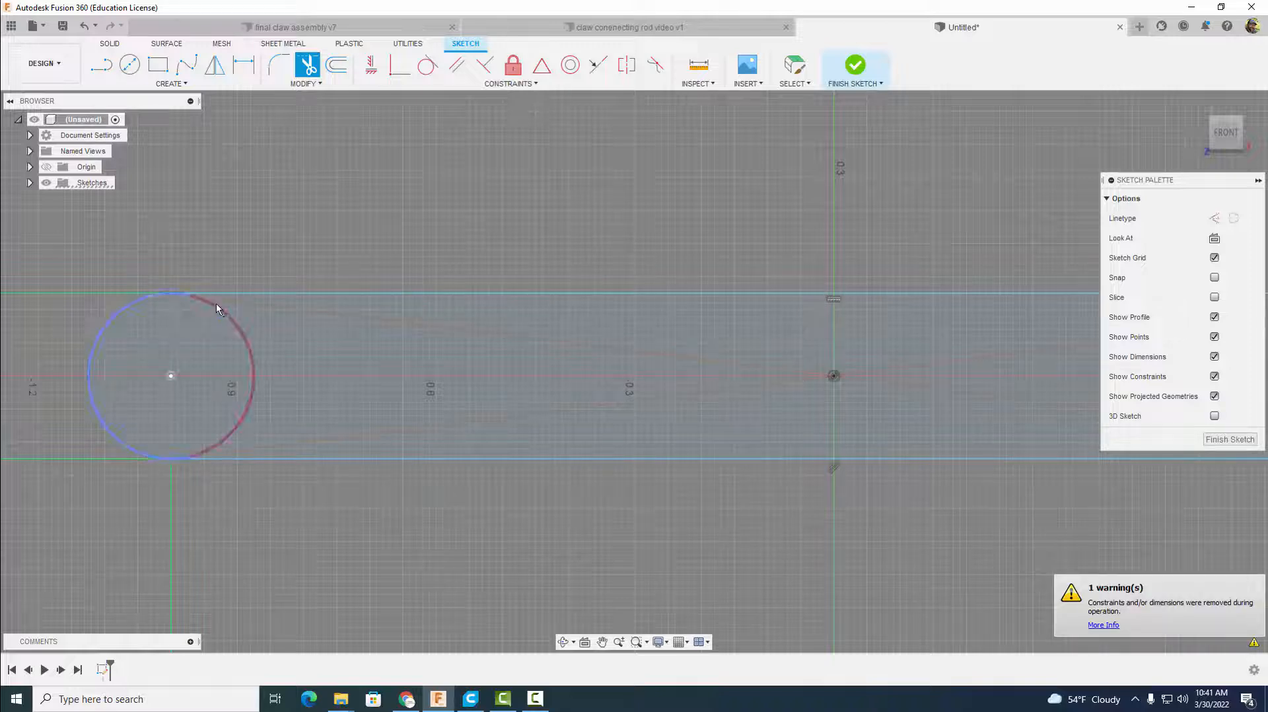
left_click(212, 301)
left_click(216, 303)
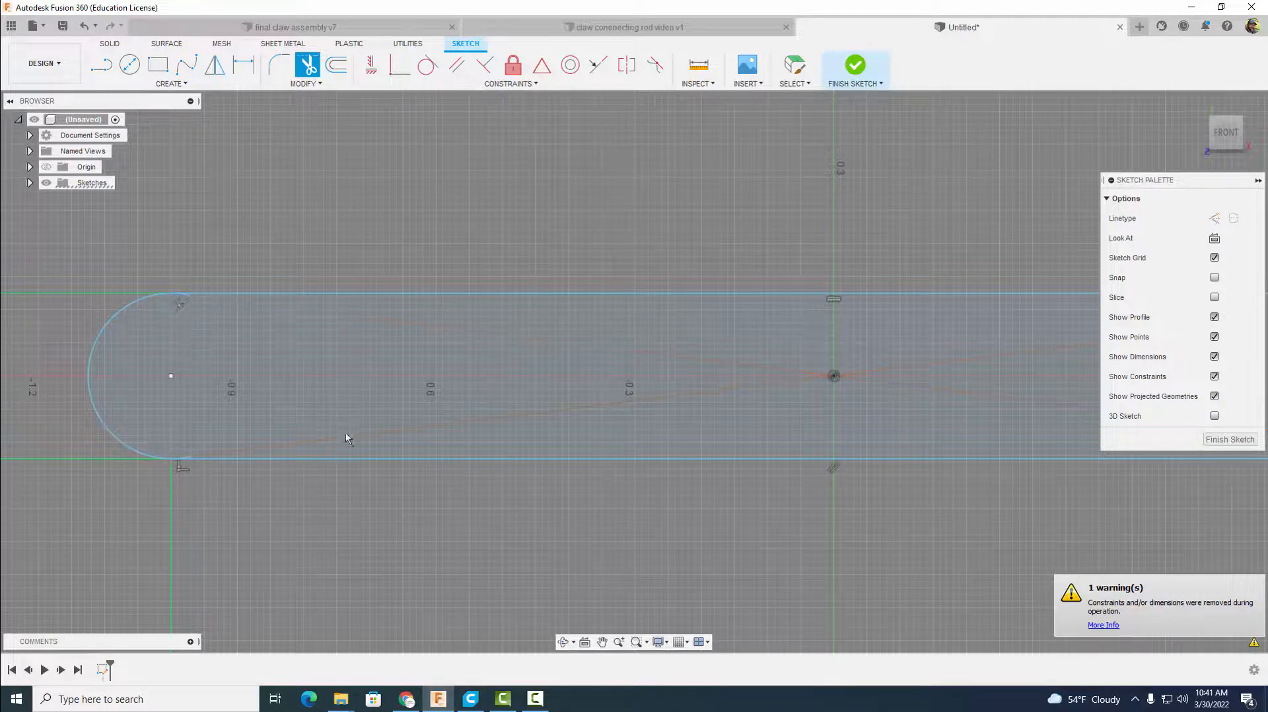
- Trim the leftover arc stubs at the upper and lower corners of the link's left end
scroll(192, 336, "up", 3)
middle_click_drag(193, 323, 293, 406)
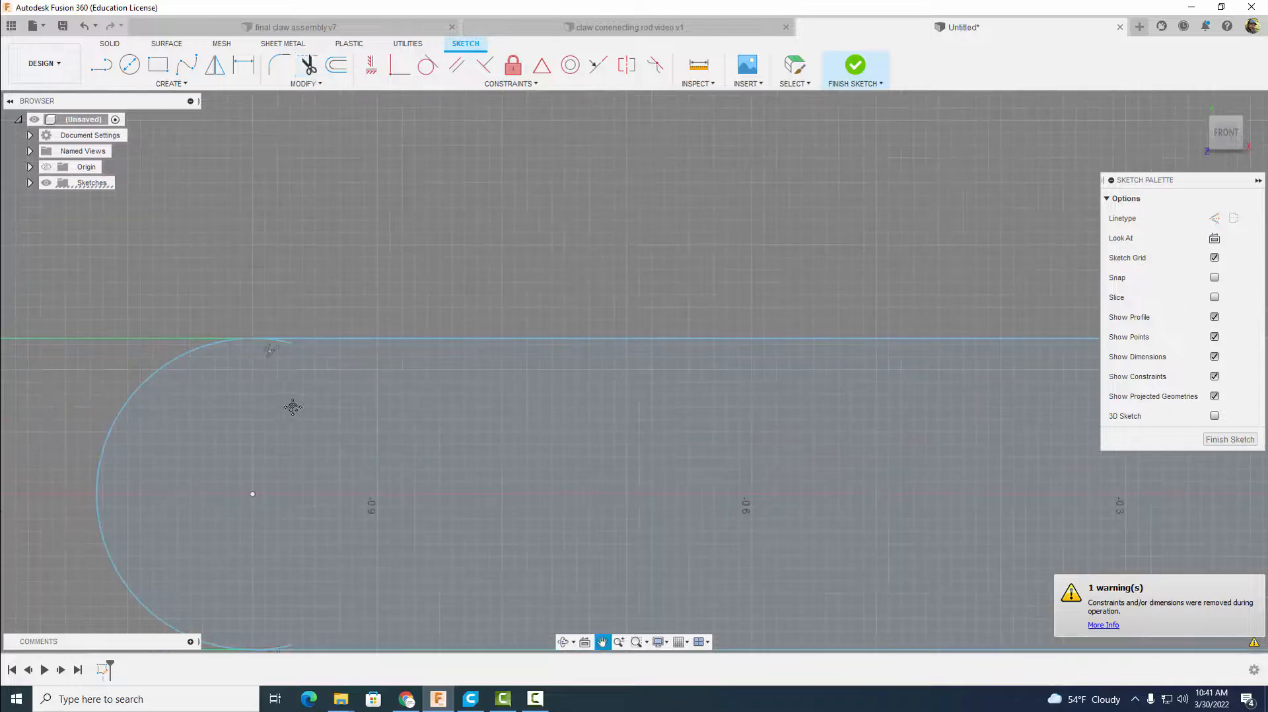
scroll(284, 391, "up", 3)
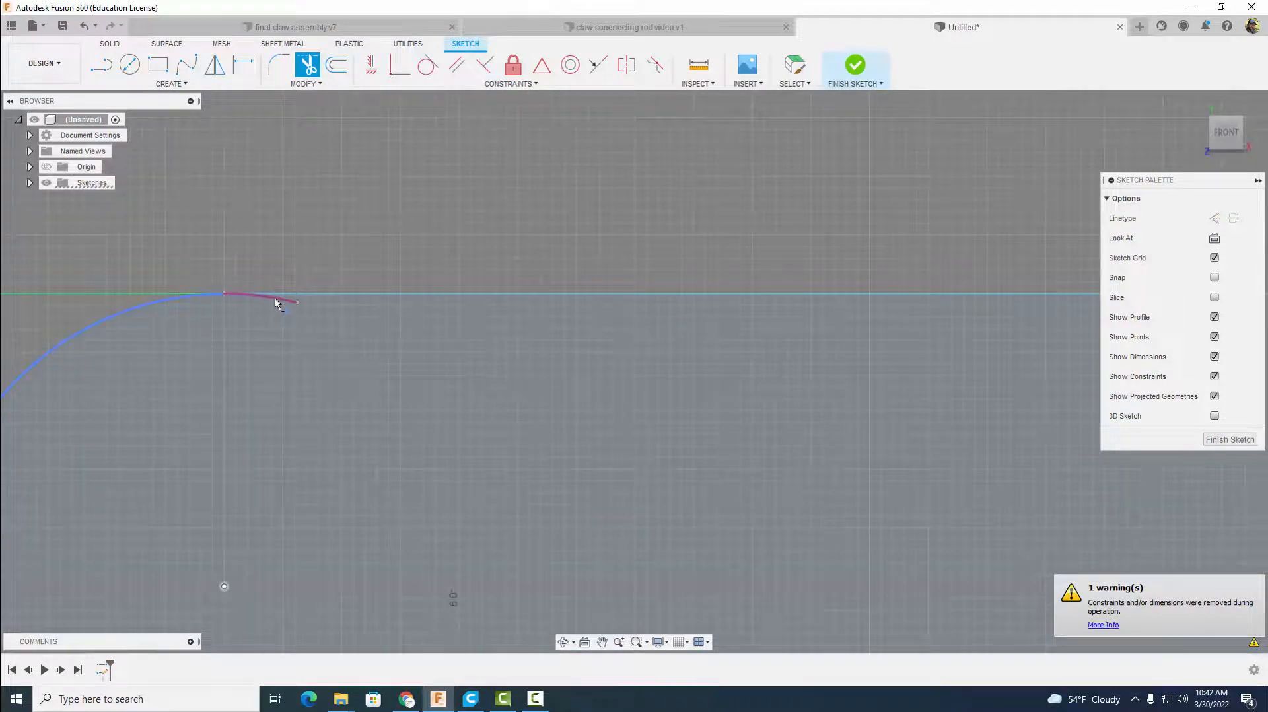
left_click(282, 298)
scroll(339, 395, "down", 3)
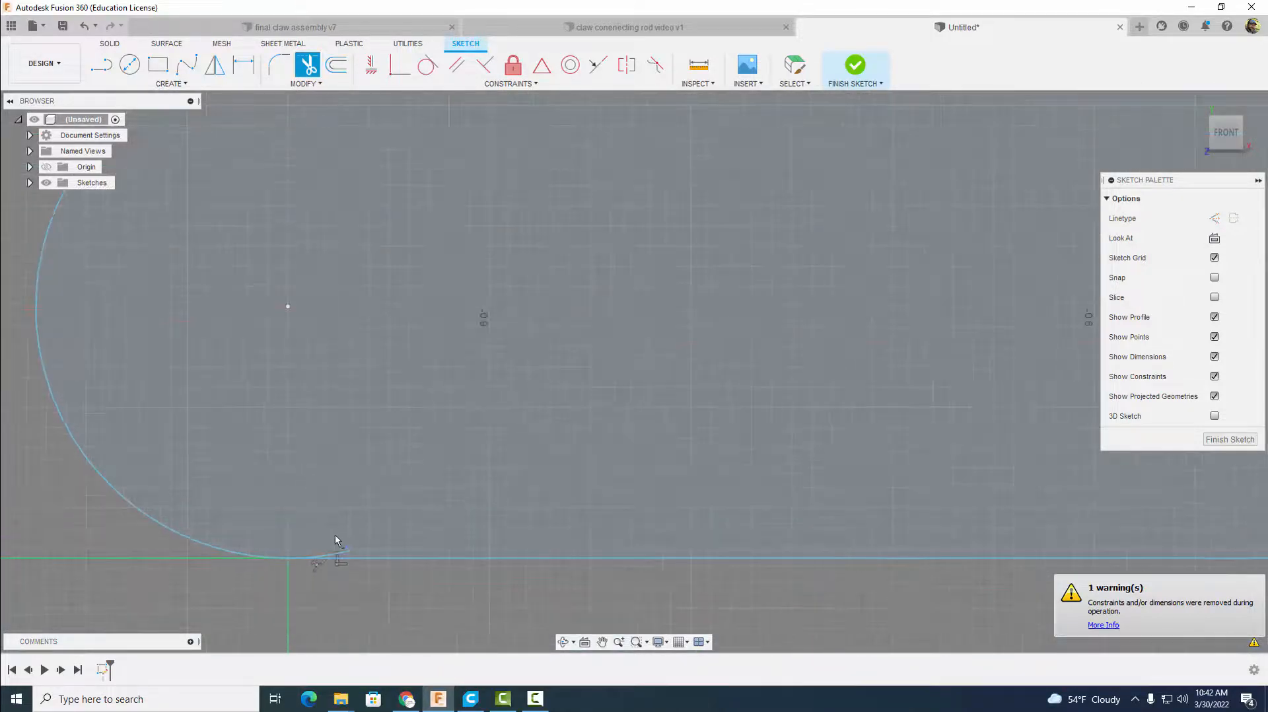
scroll(334, 538, "up", 1)
left_click(333, 554)
scroll(651, 464, "down", 3)
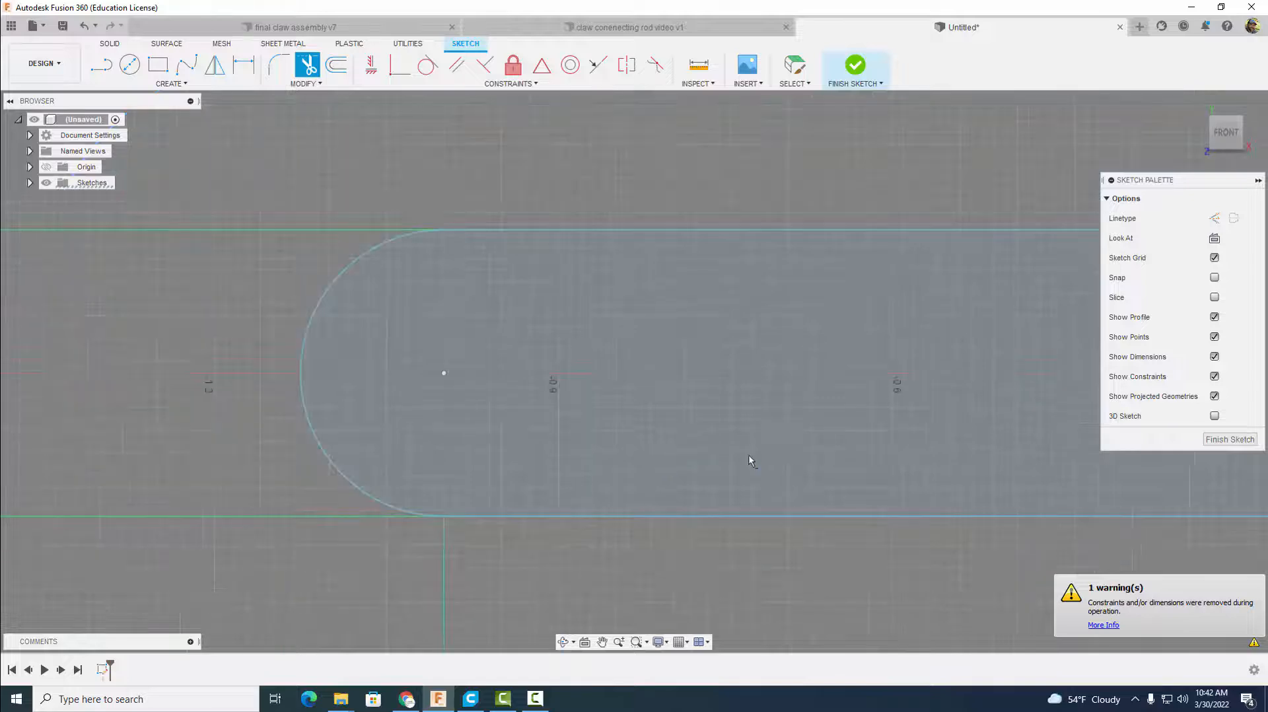
- Trim away the inner half of the circle and the rectangle's short side at the link's right end
middle_click_drag(1053, 446, 33, 475)
middle_click_drag(933, 484, 433, 437)
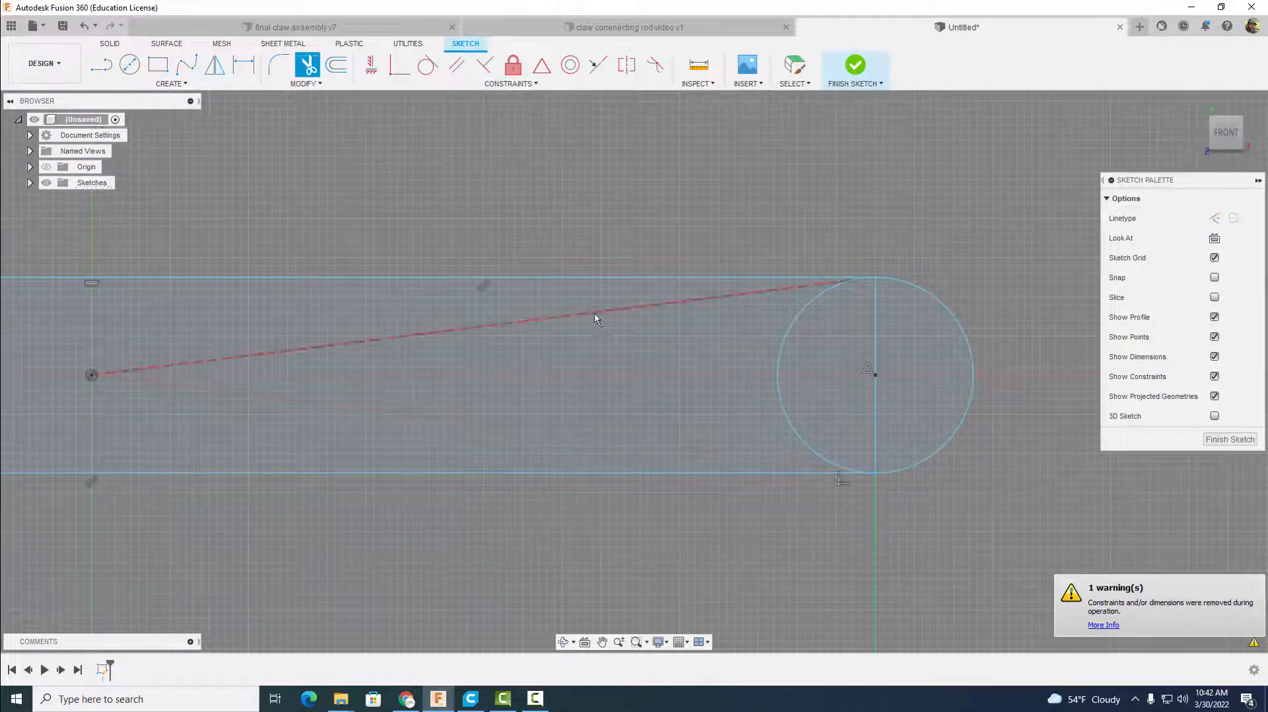
scroll(880, 351, "up", 3)
left_click(787, 272)
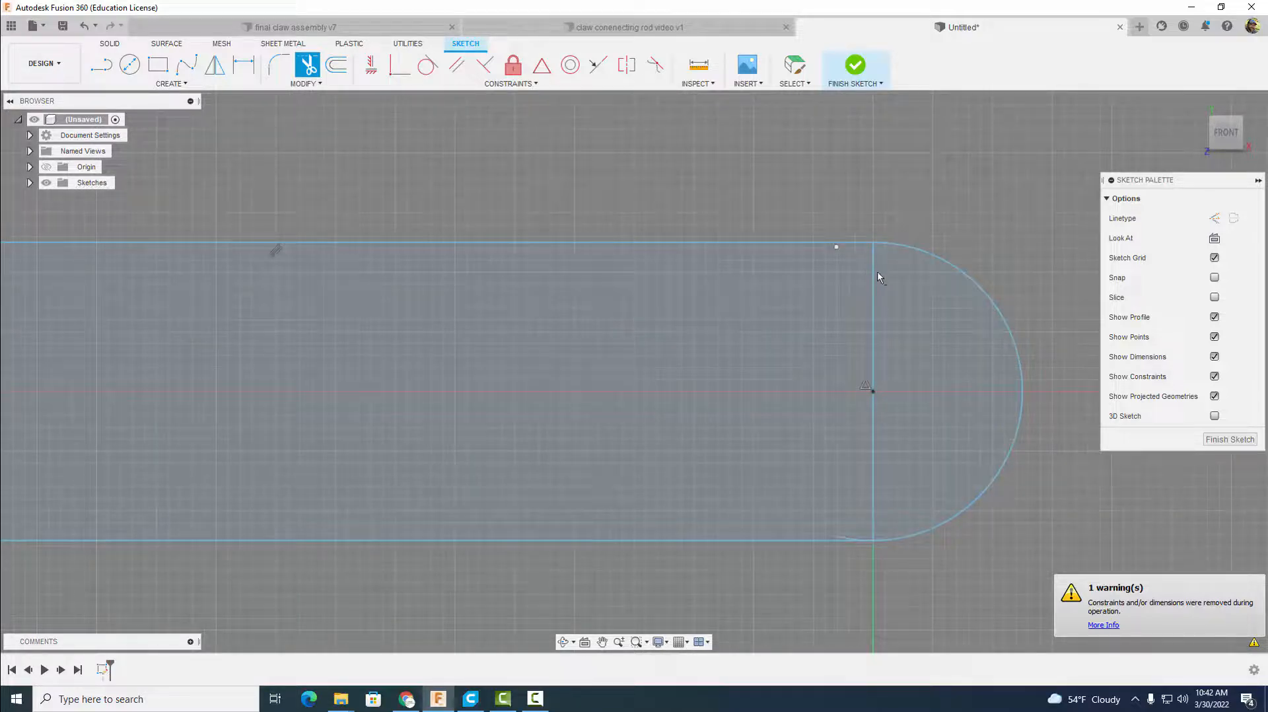
left_click(873, 276)
- Trim the leftover stubs at the lower and upper corners of the link's right end to leave a clean rounded outline
scroll(858, 525, "up", 3)
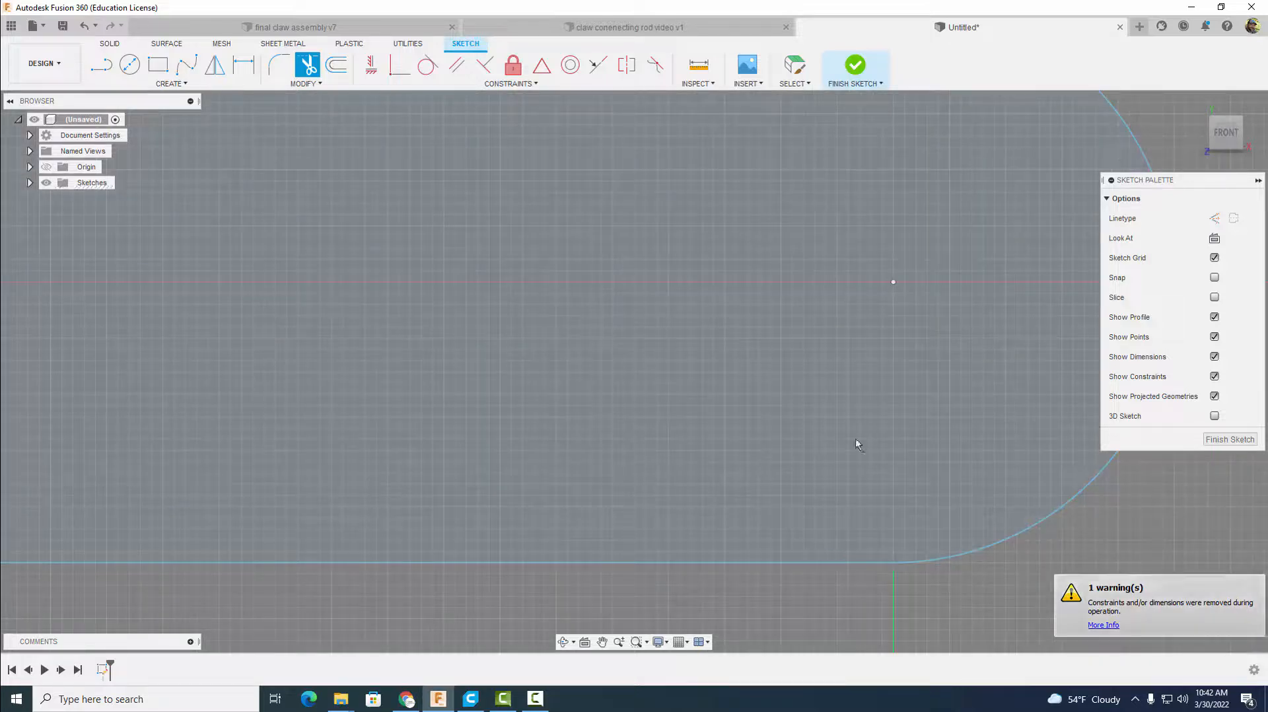
scroll(868, 368, "down", 3)
middle_click_drag(869, 368, 807, 590)
scroll(803, 473, "up", 3)
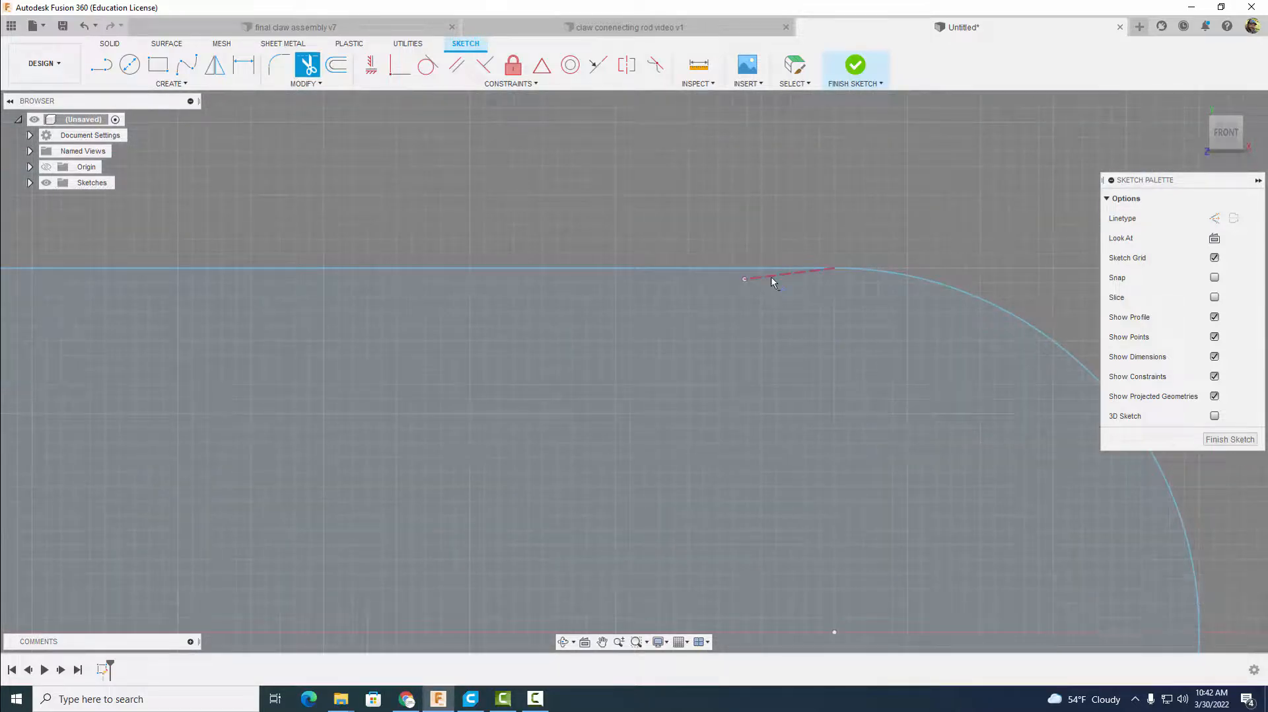
left_click(771, 276)
scroll(764, 365, "down", 1)
scroll(766, 368, "down", 3)
middle_click_drag(600, 255, 744, 232)
scroll(721, 222, "down", 3)
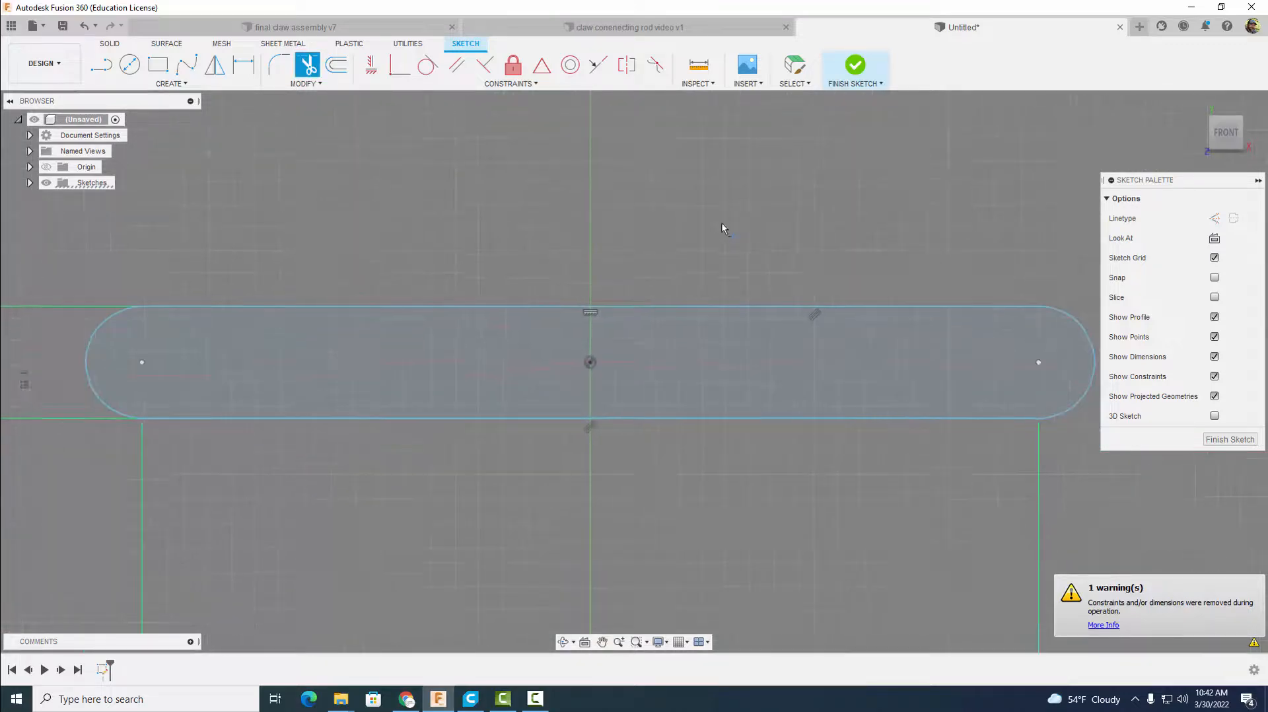
- Draw a 0.11 in diameter circle on the centre point of the left rounded end
left_click(129, 64)
left_click(242, 338)
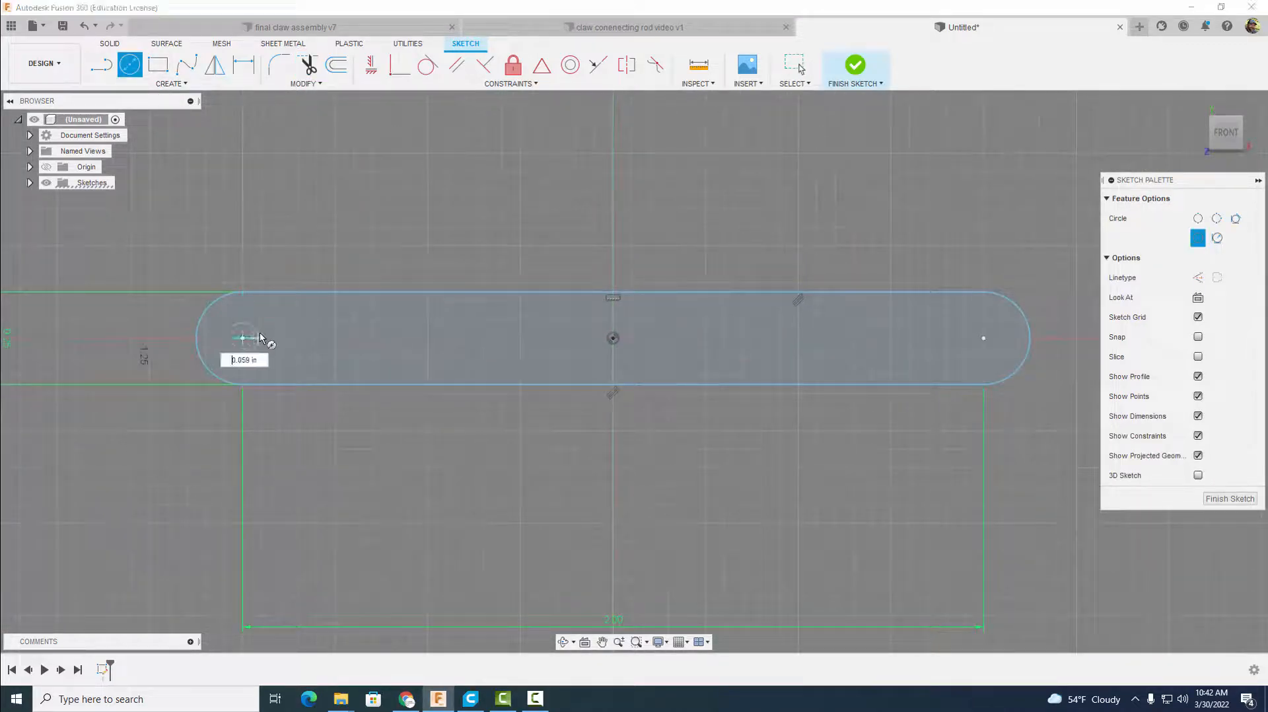
key("BackSpace")
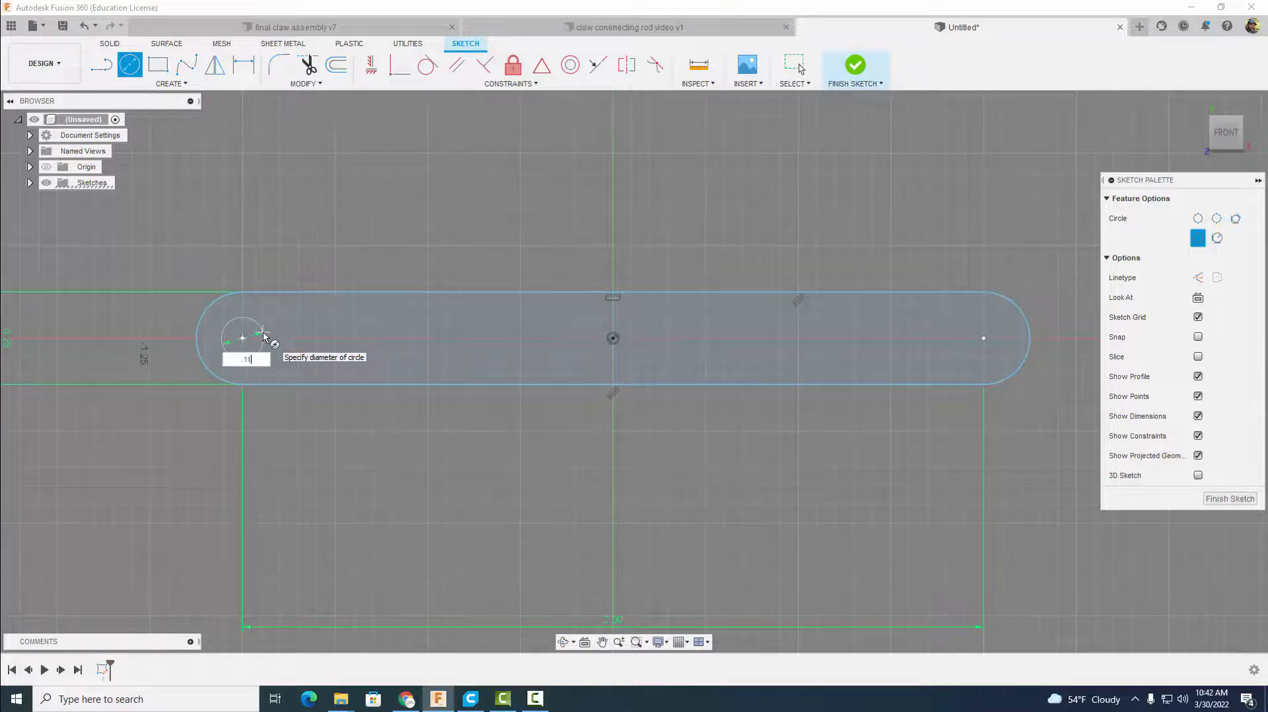
type(".11")
key("Return")
key("Escape")
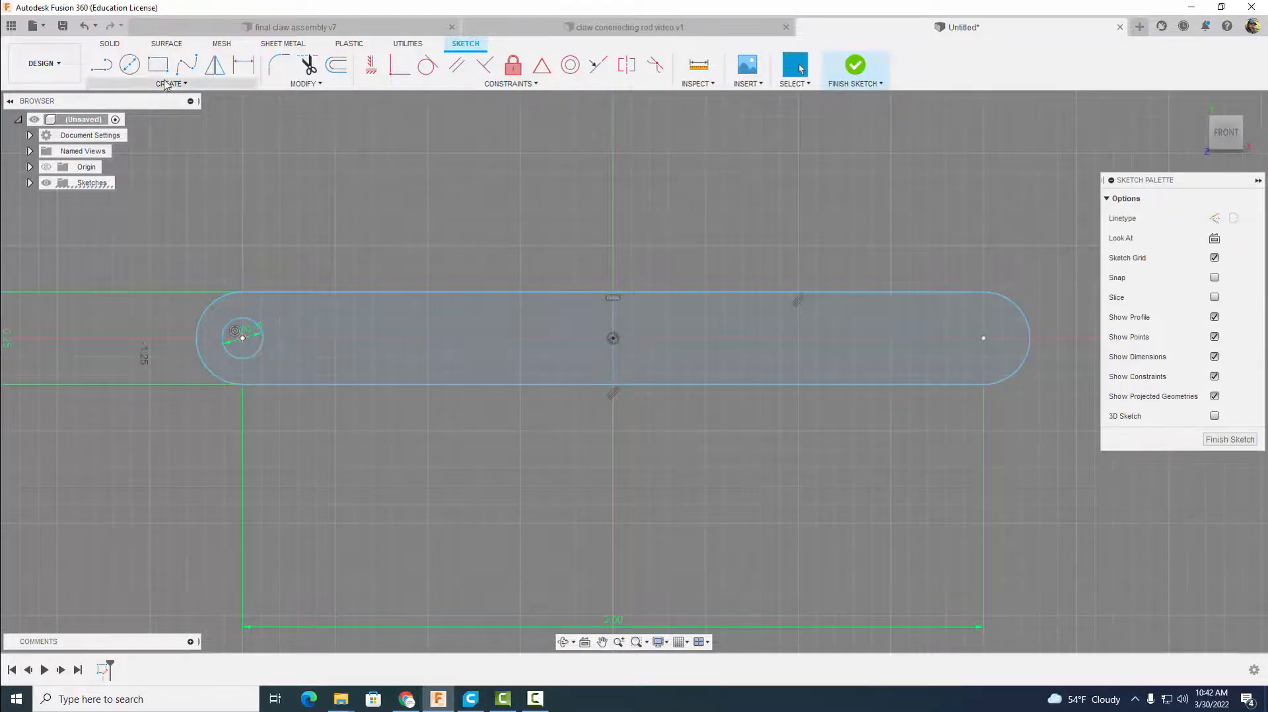
- Draw a 0.11 in diameter circle on the centre point of the right rounded end
left_click(139, 78)
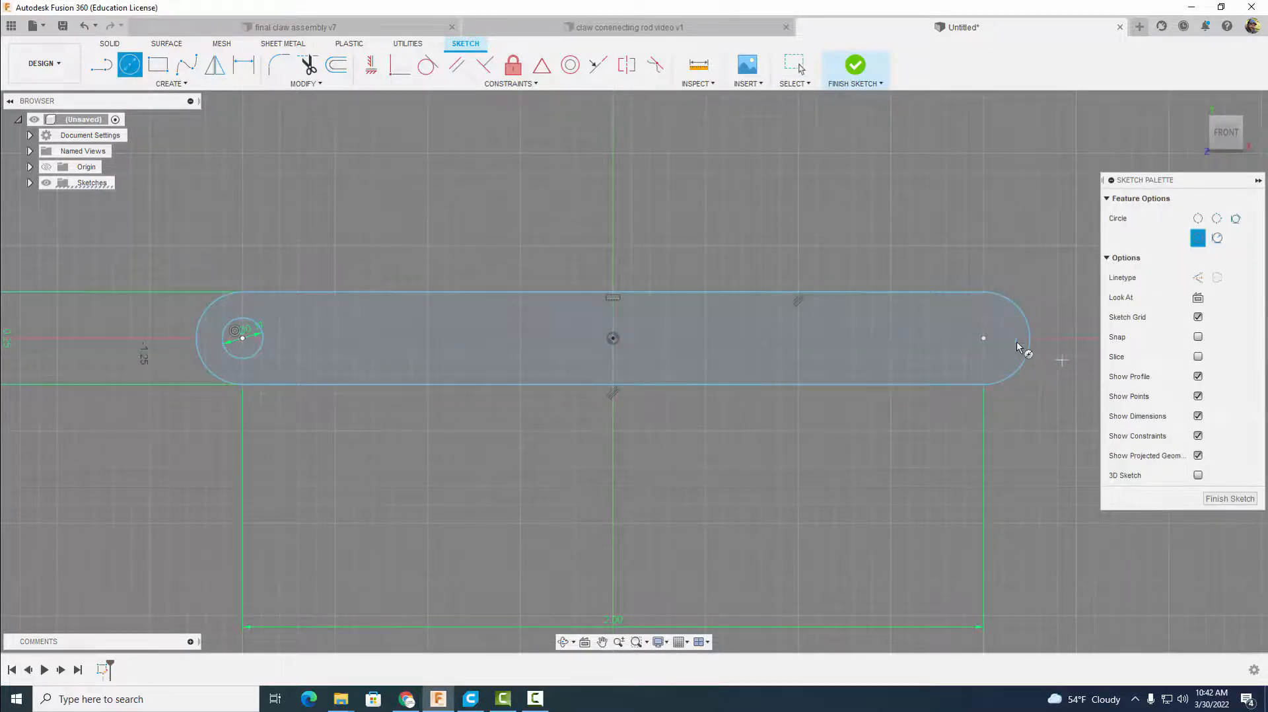
left_click(983, 338)
type(".11")
key("Return")
key("Escape")
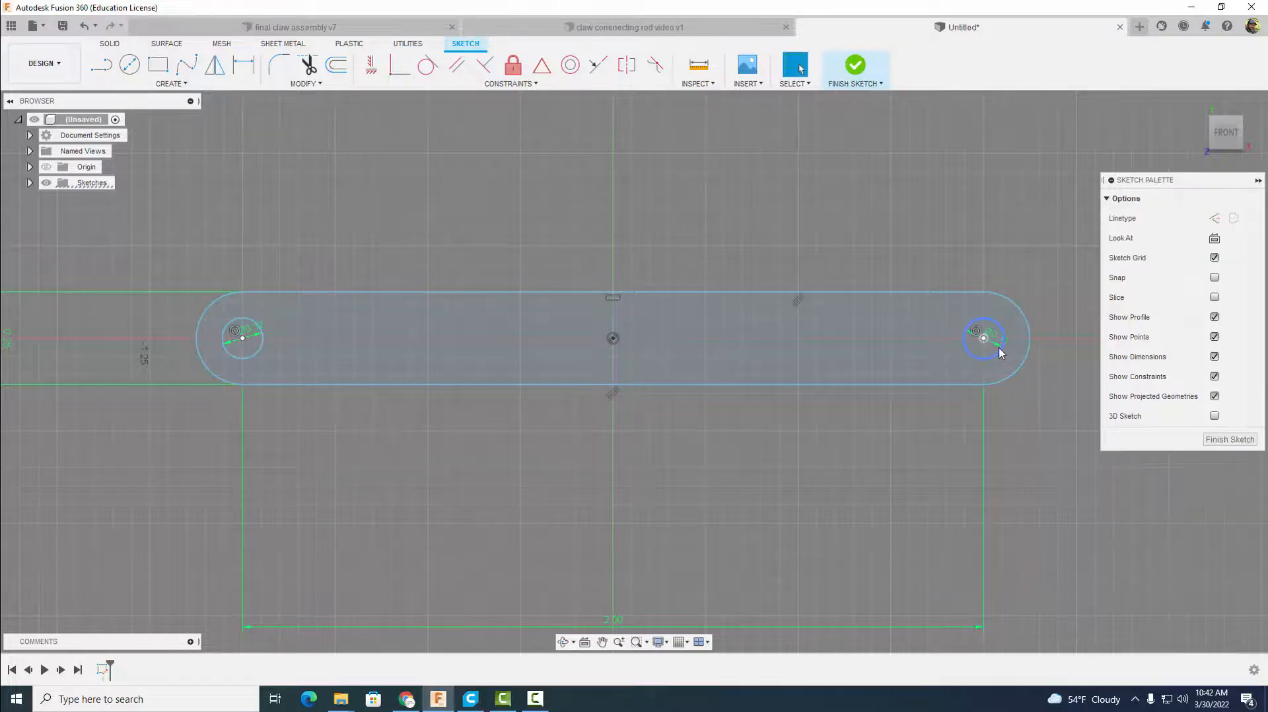
- Finish the sketch and extrude the link profile, without the two hole circles, 0.12 in as a new body
scroll(1001, 354, "down", 3)
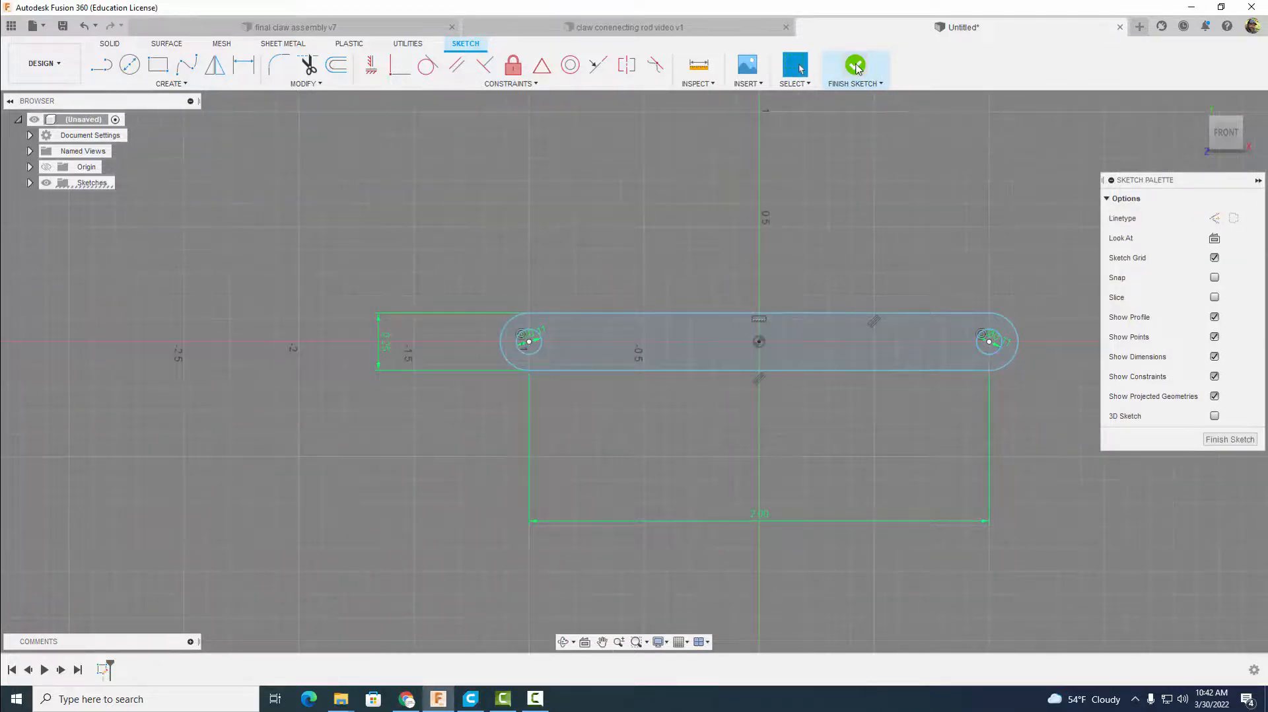
left_click(855, 66)
mouse_move(908, 246)
middle_mouse_down("shift")
mouse_move(803, 240)
mouse_move(817, 262)
middle_mouse_up("shift")
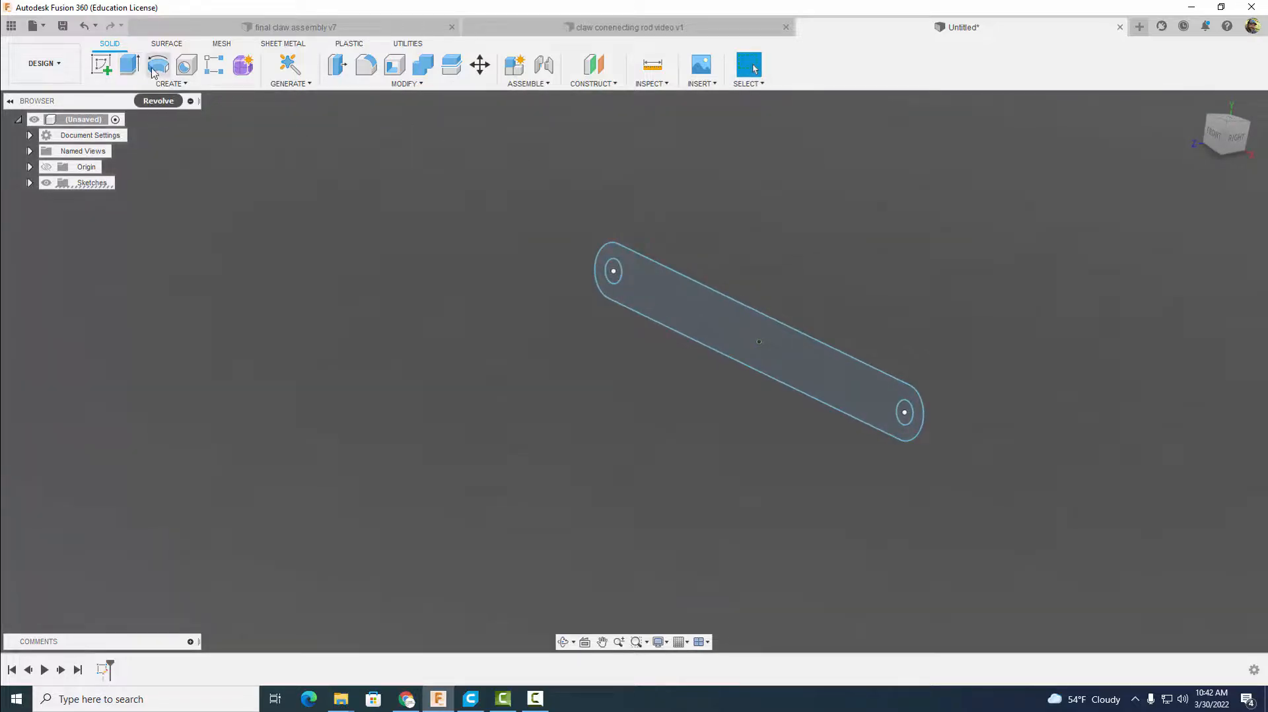
left_click(129, 64)
left_click(667, 302)
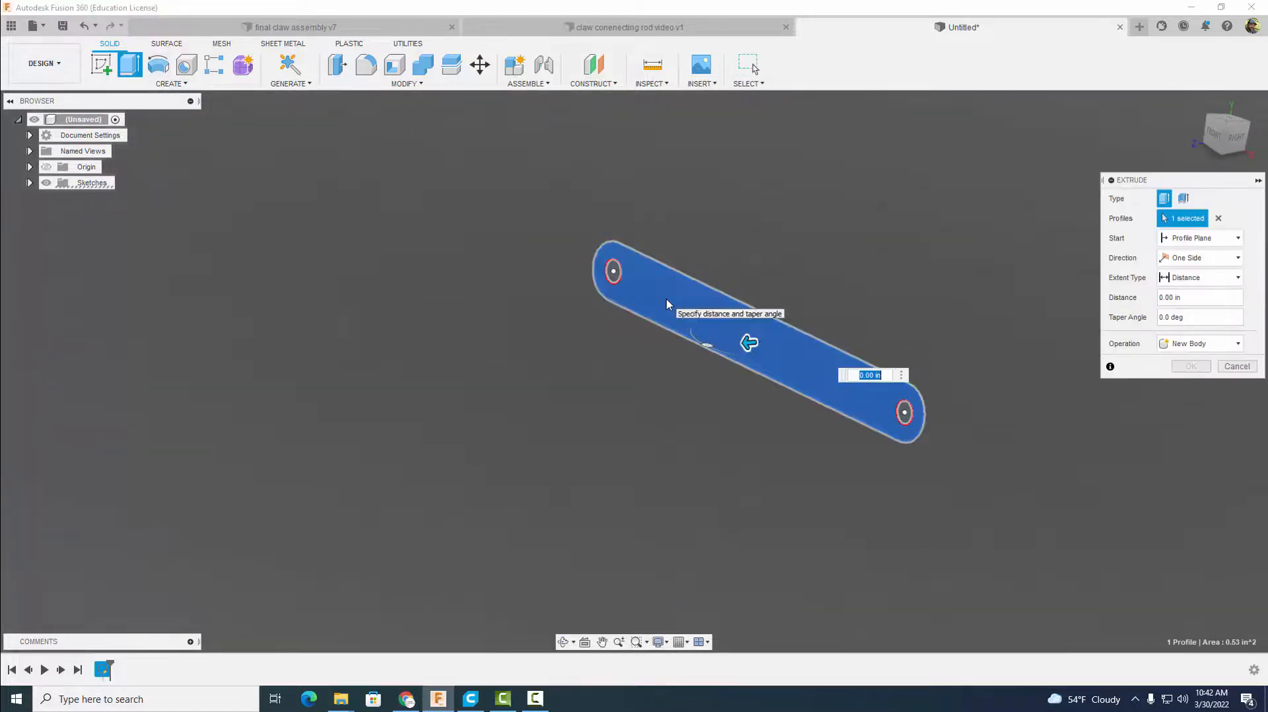
type(".12")
key("Return")
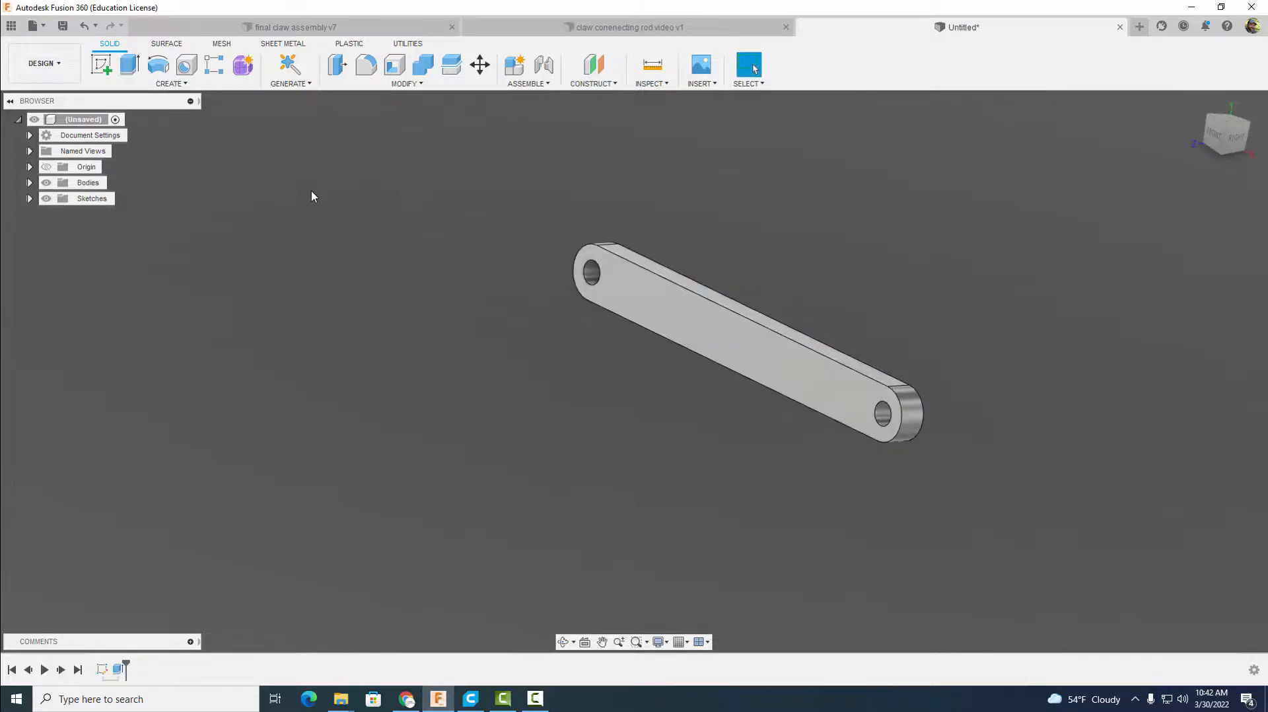
- Apply the transparent Acrylic (Red) appearance to the link body
left_click(395, 89)
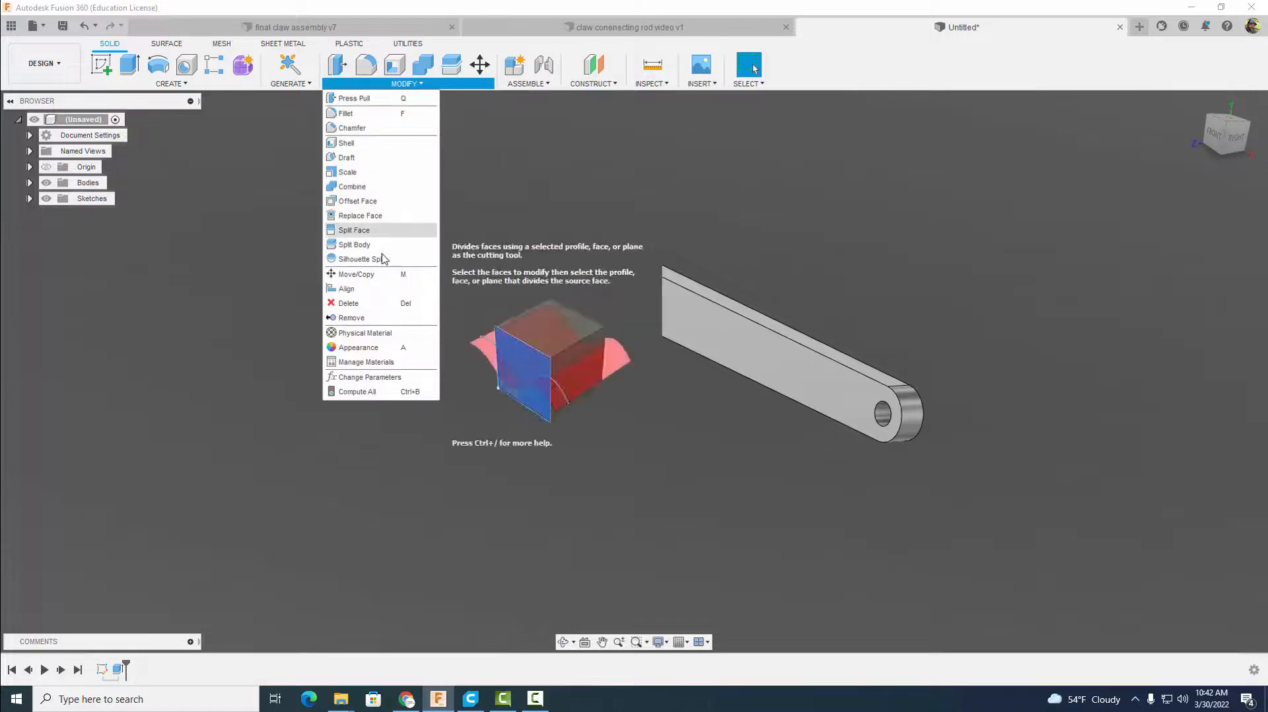
left_click(375, 349)
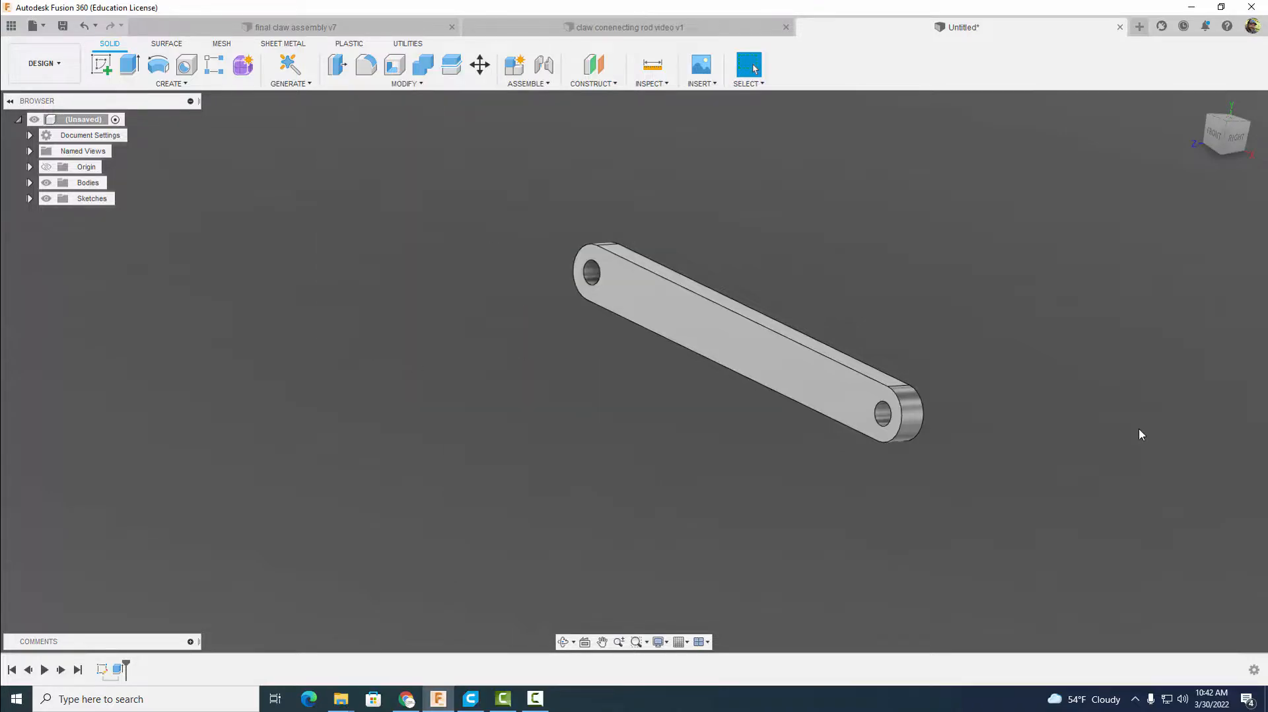
scroll(1069, 553, "down", 1)
scroll(1065, 529, "up", 1)
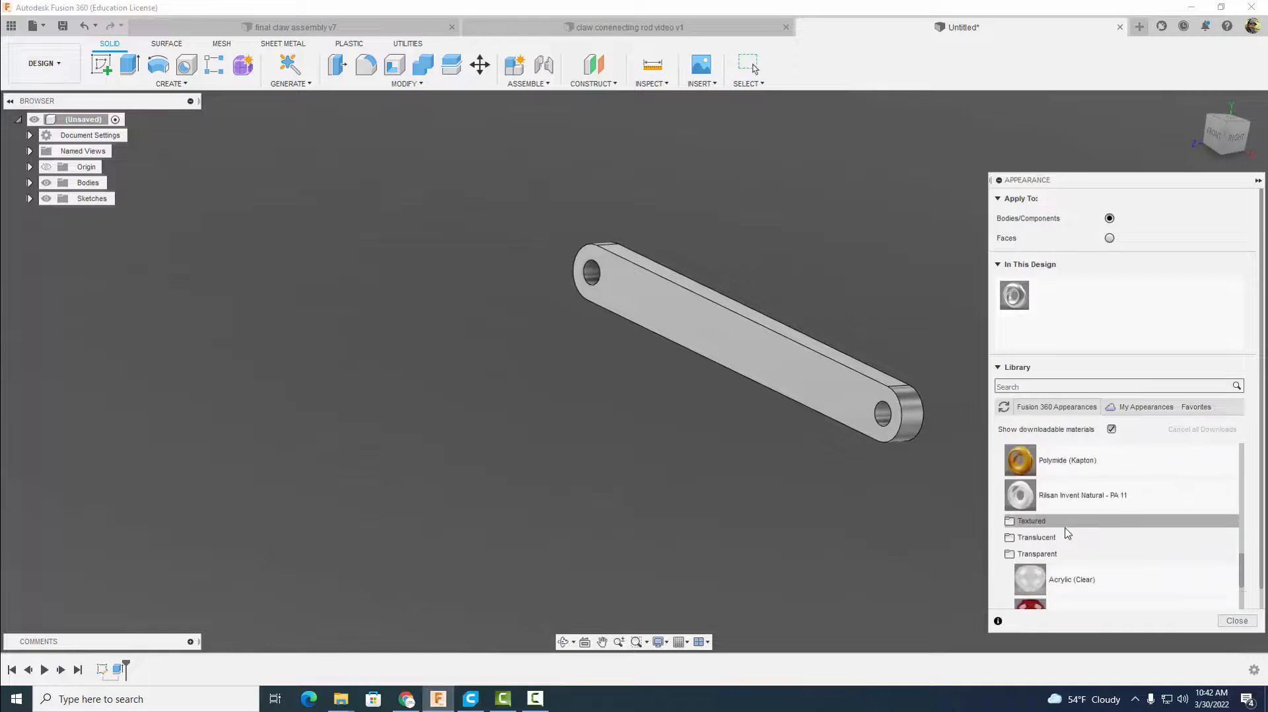
scroll(1059, 555, "down", 3)
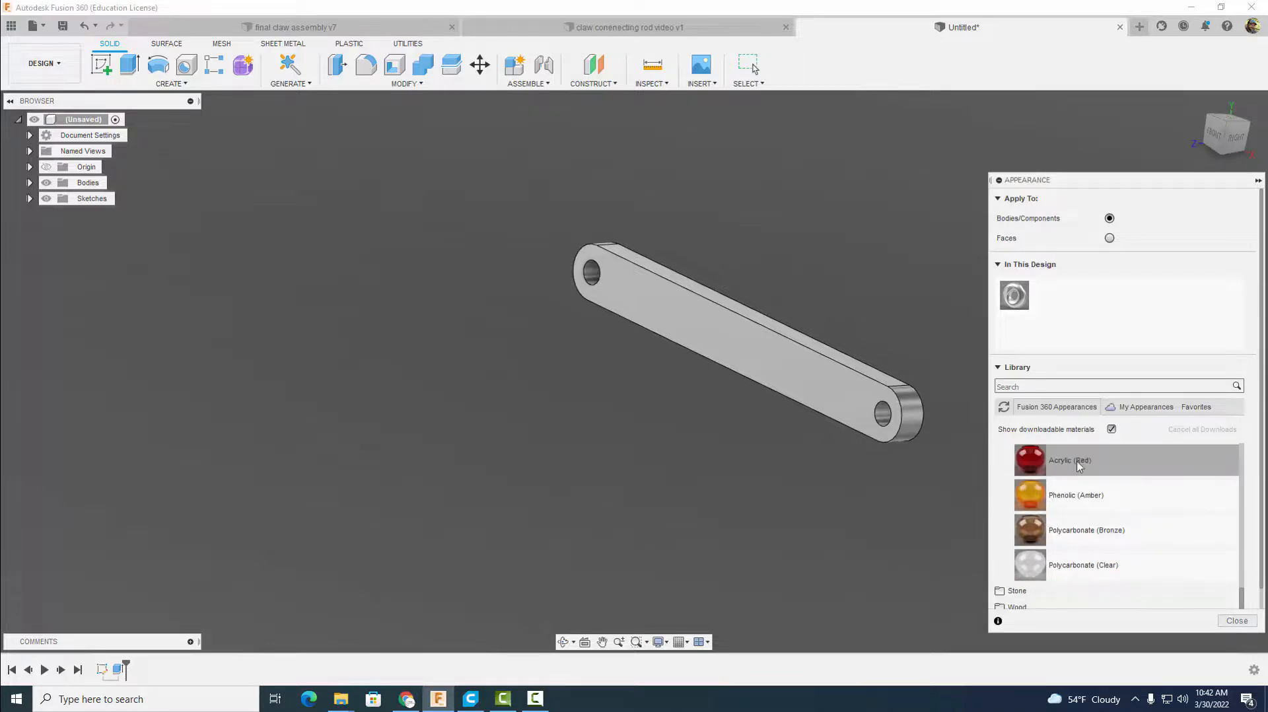
left_click_drag(1074, 461, 826, 410)
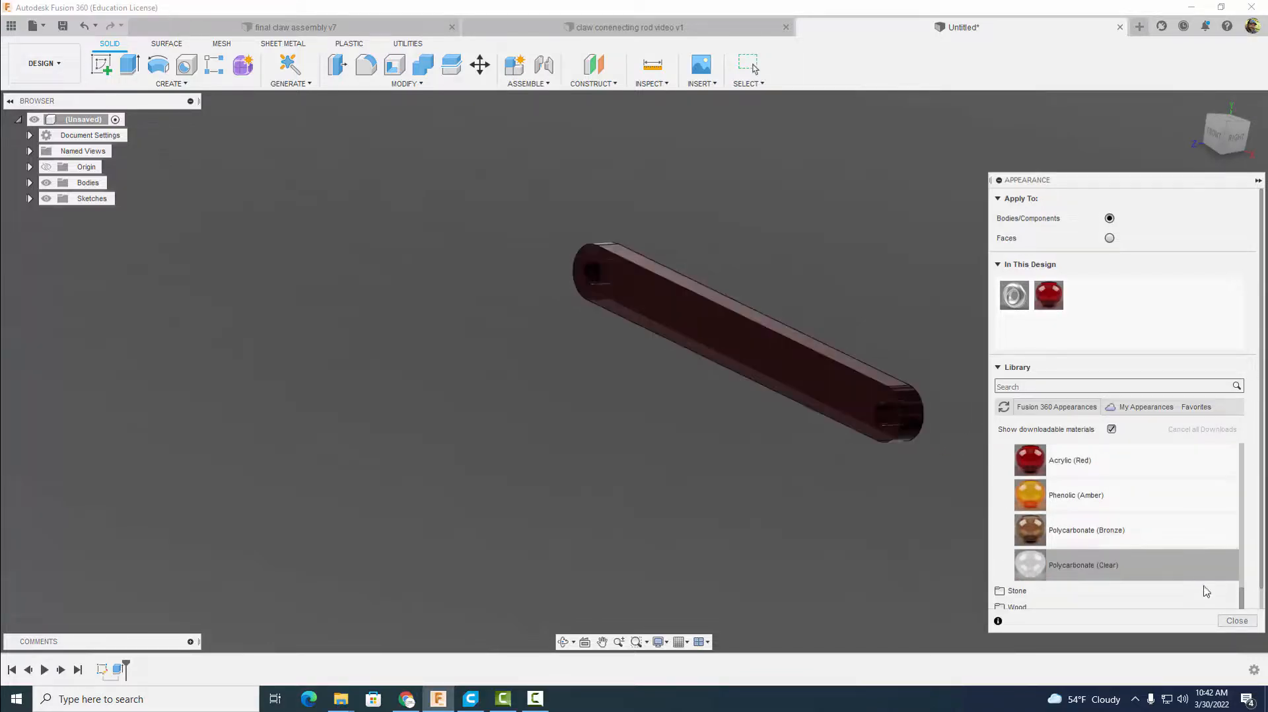
left_click(1234, 621)
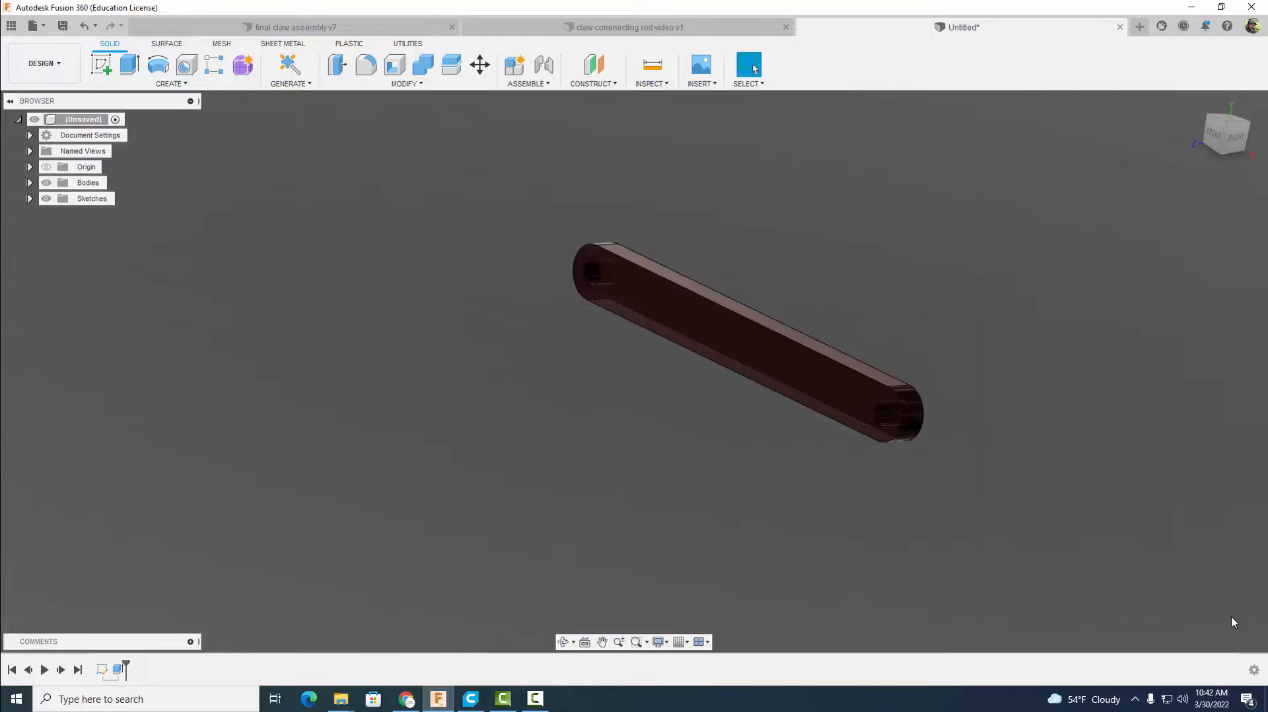
- Save the design as "syringe connecting rod video" in IED Files > hydraulic claw > final claw files > video files
left_click(32, 26)
left_click(61, 167)
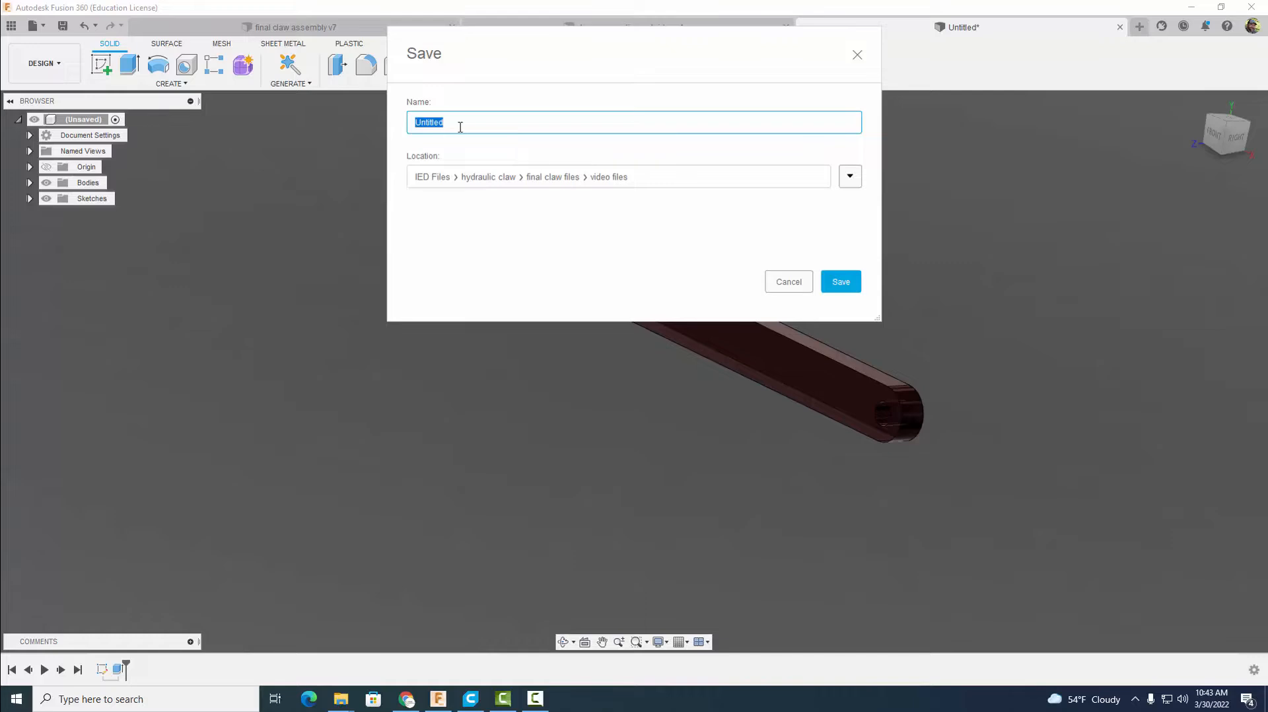
type("syringe connecting rod video")
left_click(841, 283)
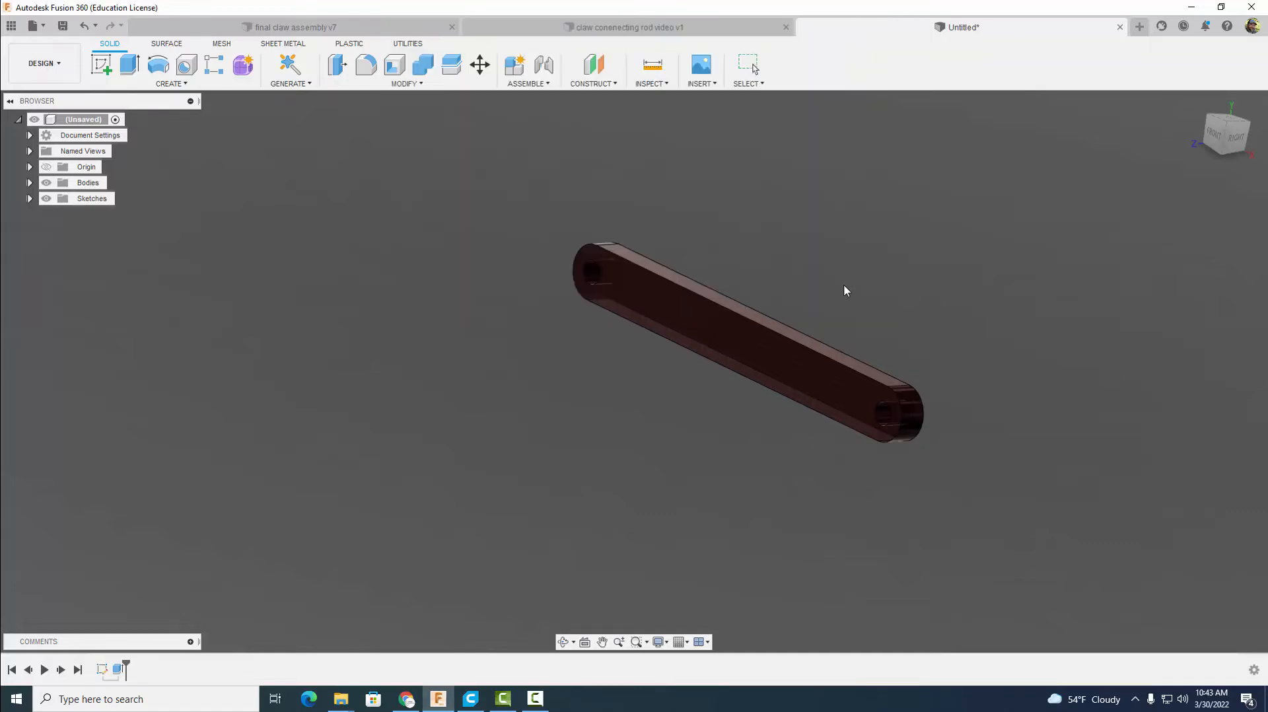